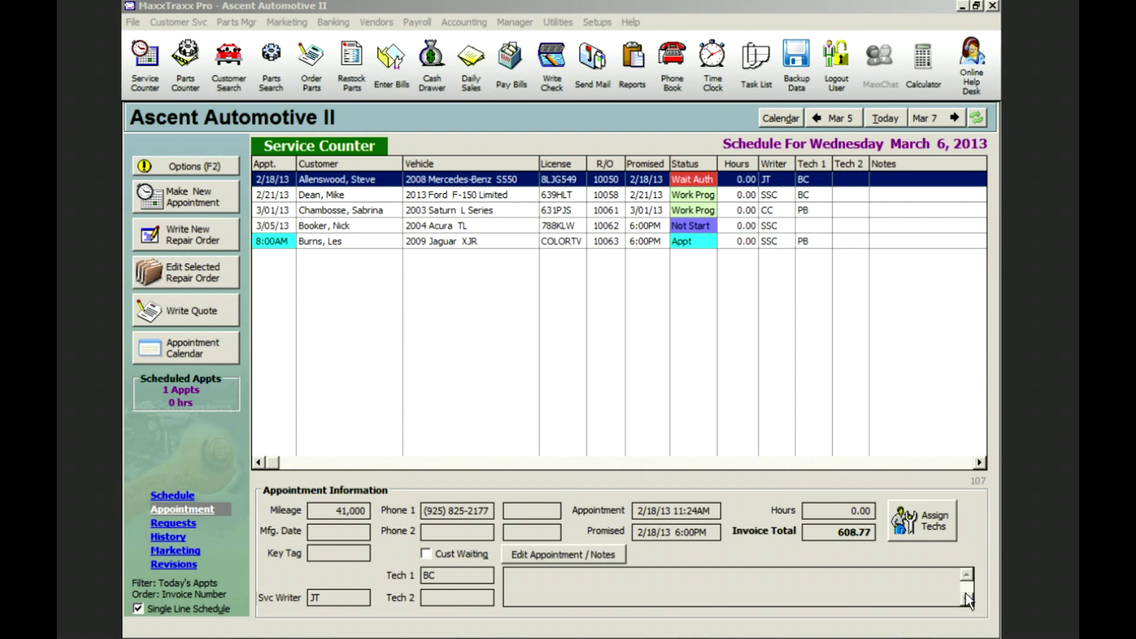
# - Start a new repair order and find the customer with a name search
pyautogui.click(190, 234)
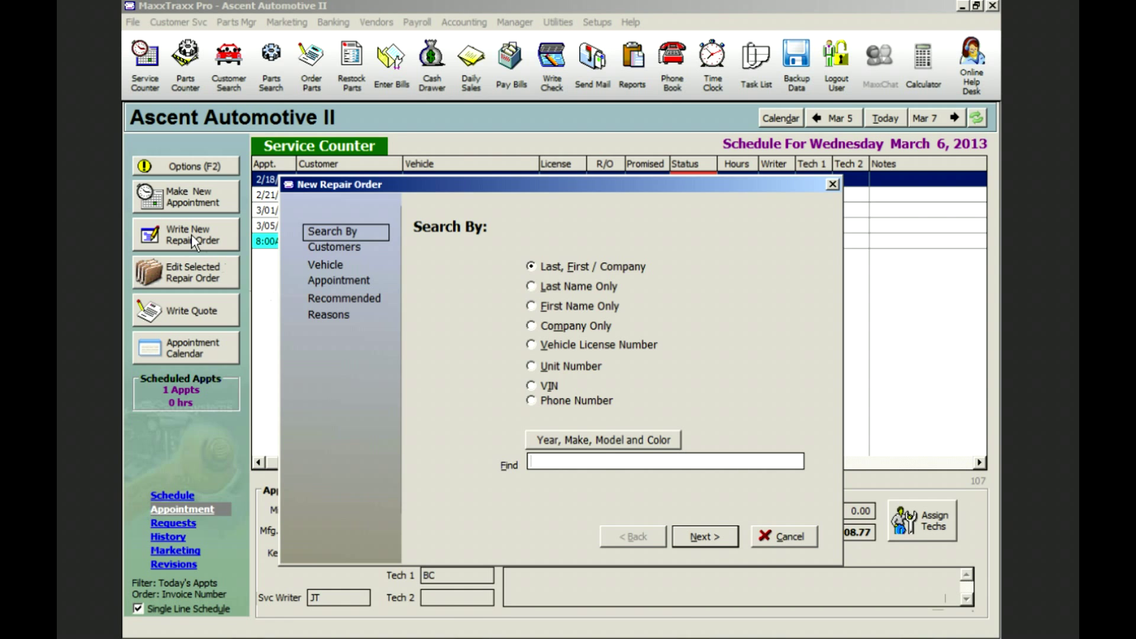
pyautogui.write('nel')
pyautogui.press('Return')
pyautogui.press('Return')
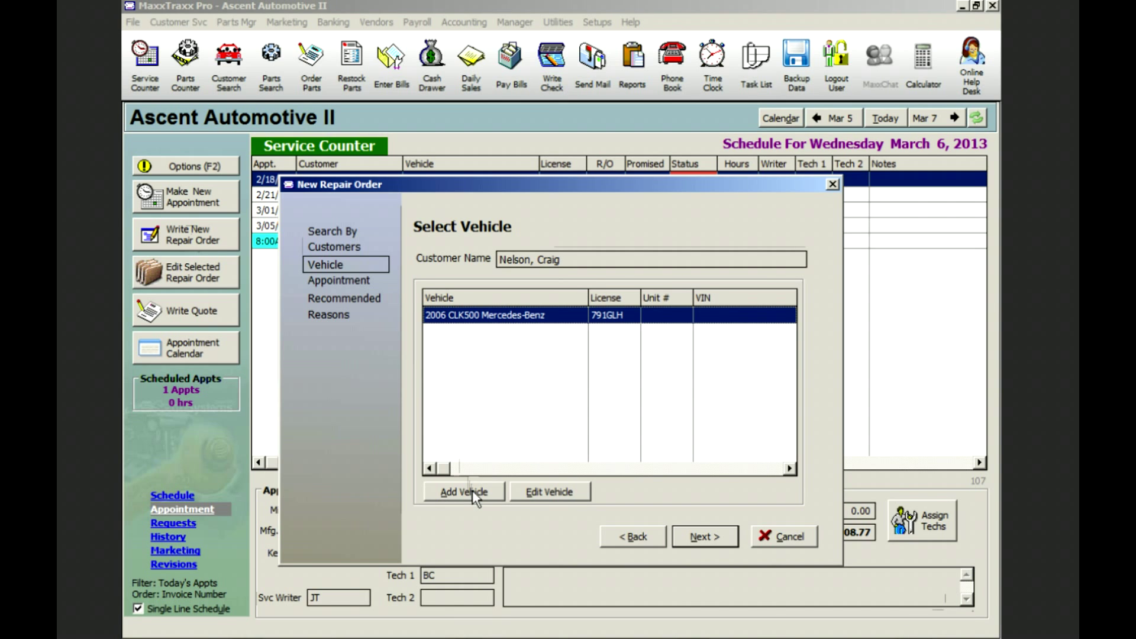
# - Add the customer's 2009 Ford Explorer by license plate, recording odometer 76000
pyautogui.click(472, 490)
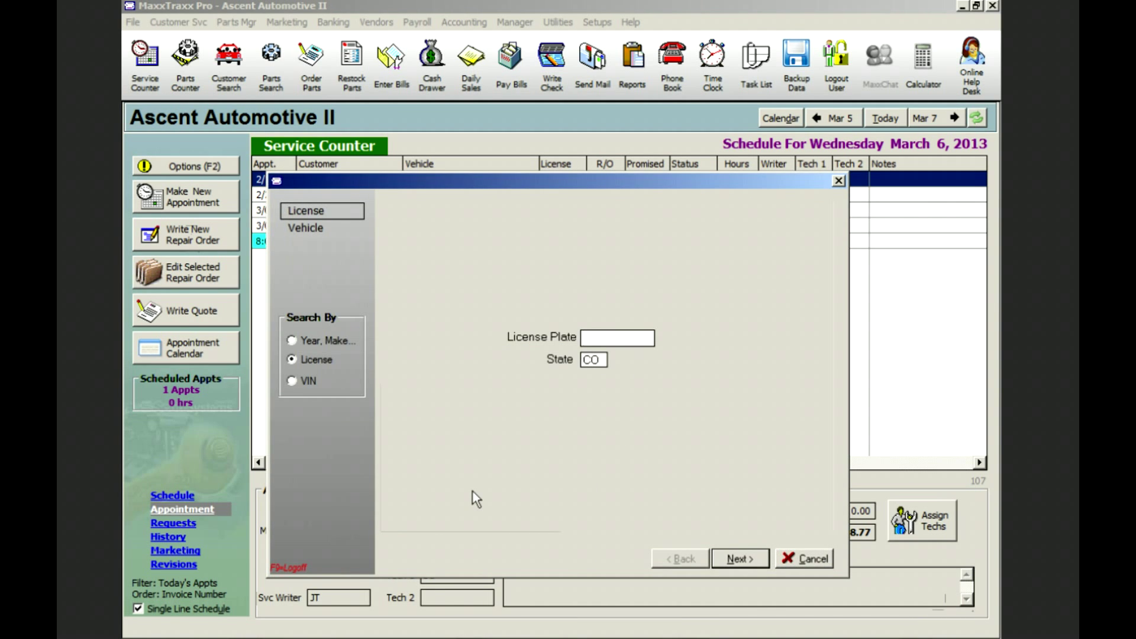
pyautogui.write('986CNX')
pyautogui.click(601, 361)
pyautogui.press('Return')
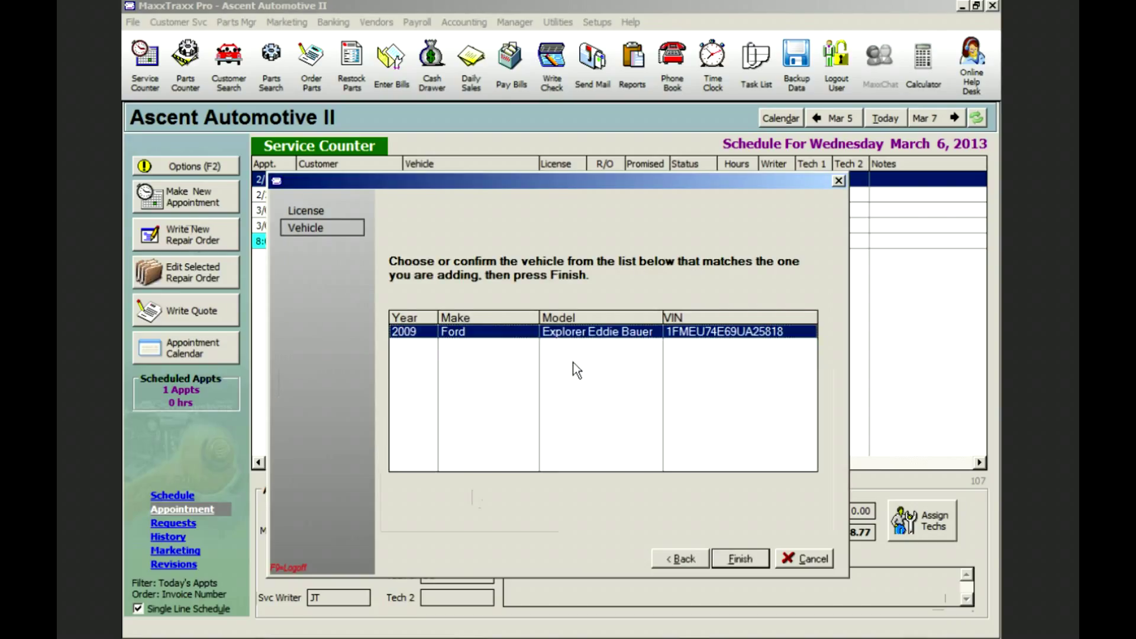
pyautogui.click(737, 558)
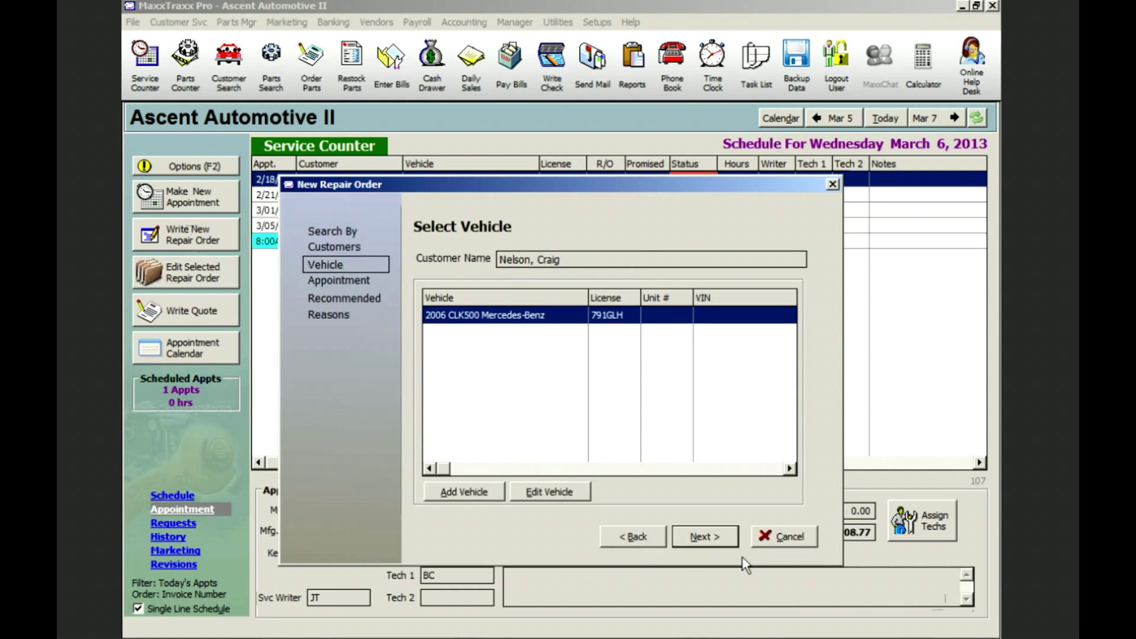
pyautogui.write('76000')
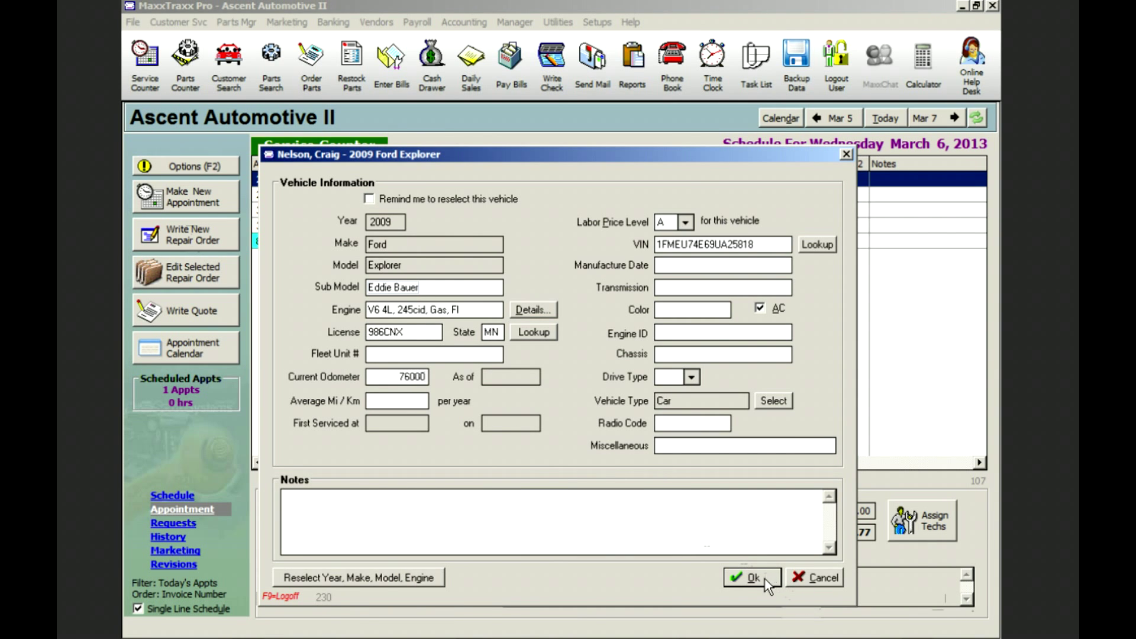
pyautogui.click(765, 580)
pyautogui.click(705, 537)
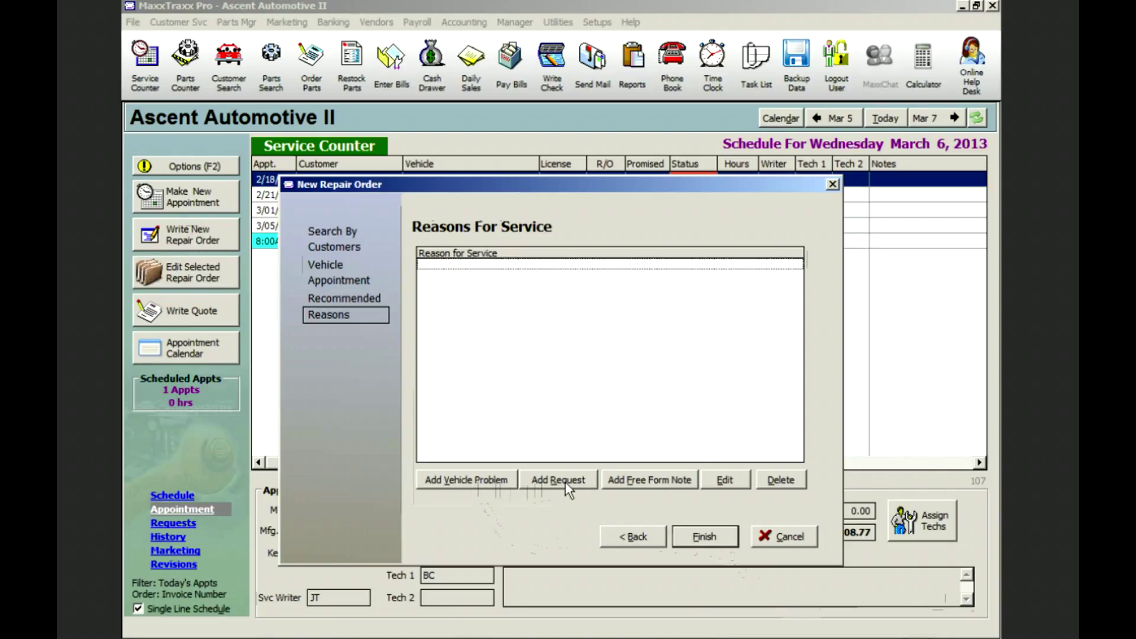
# - Add the Brakes - Noise vehicle problem described as 'when stopping'
pyautogui.click(472, 483)
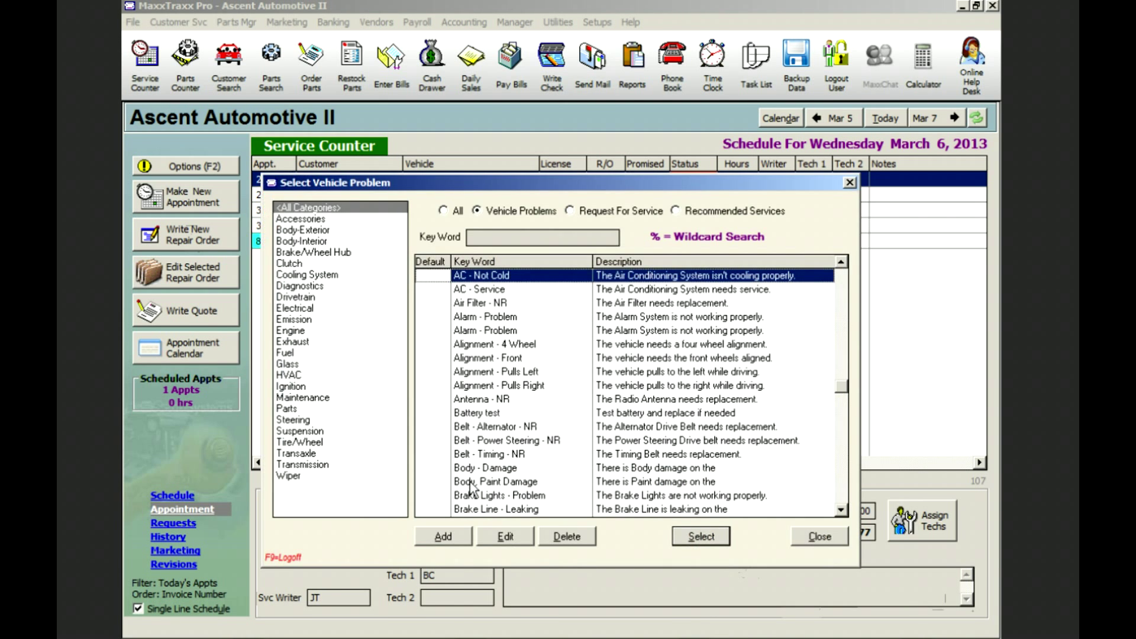
pyautogui.click(315, 253)
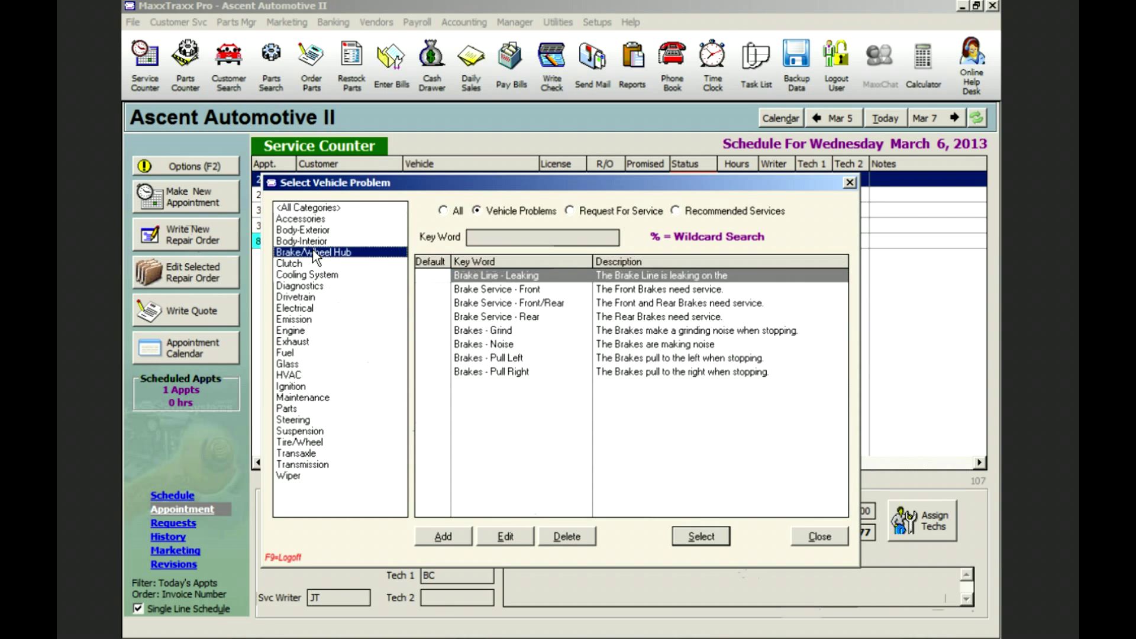
pyautogui.click(500, 344)
pyautogui.doubleClick(500, 345)
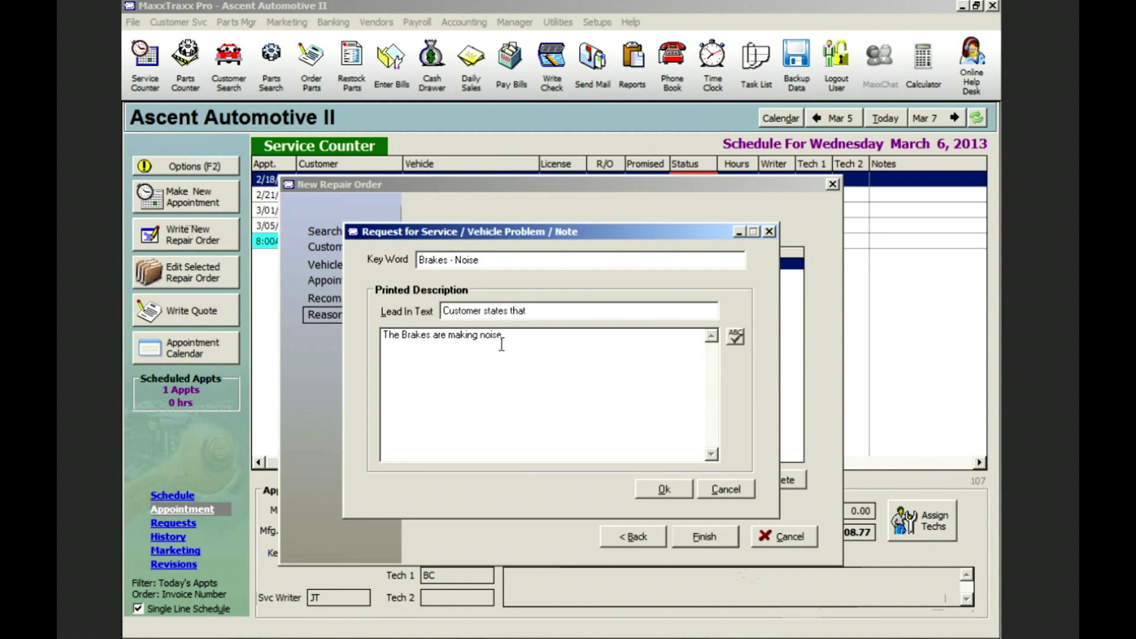
pyautogui.write('when stopping.')
pyautogui.click(675, 491)
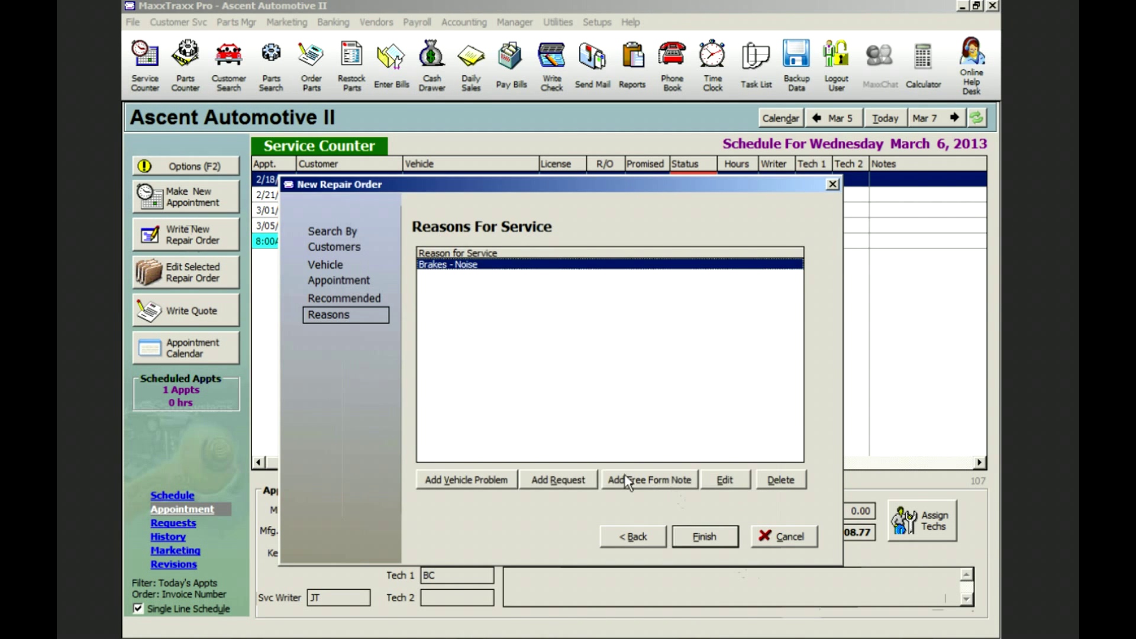
# - Add an Oil & Filter - Service request noted 'Use syn oil.' and finish the wizard
pyautogui.click(566, 481)
pyautogui.click(315, 397)
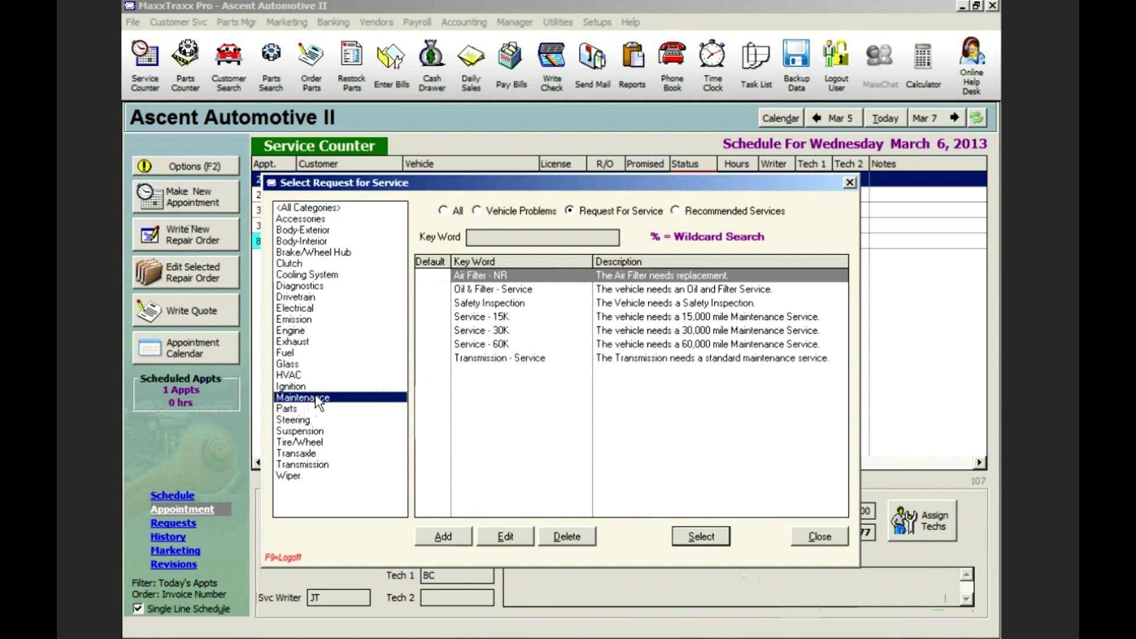
pyautogui.doubleClick(520, 289)
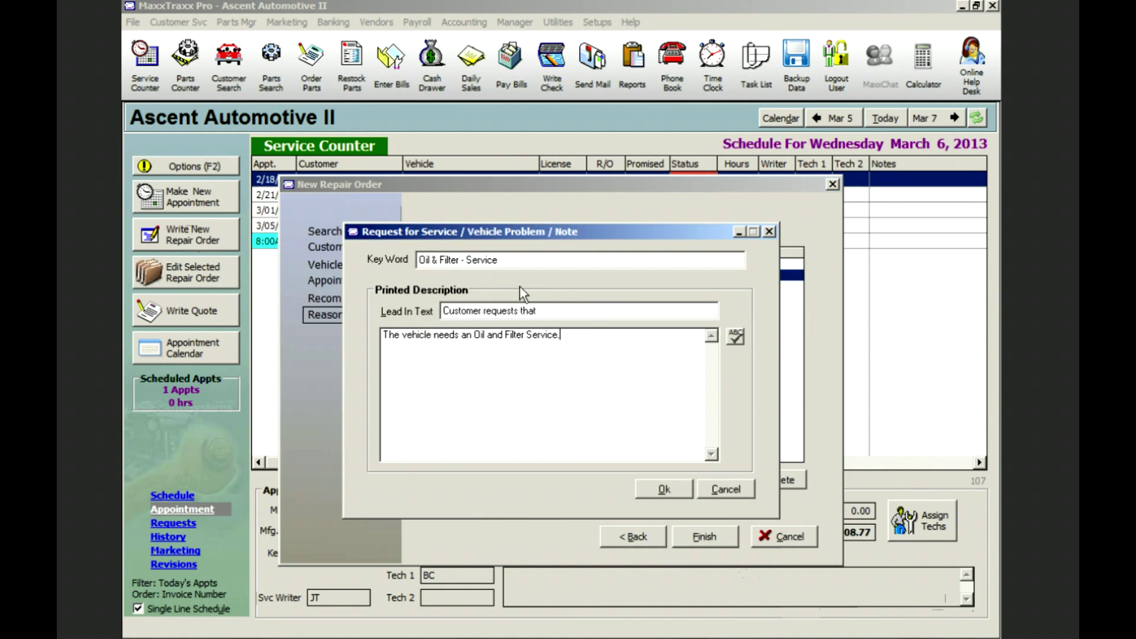
pyautogui.write('Use syn oil.')
pyautogui.click(665, 490)
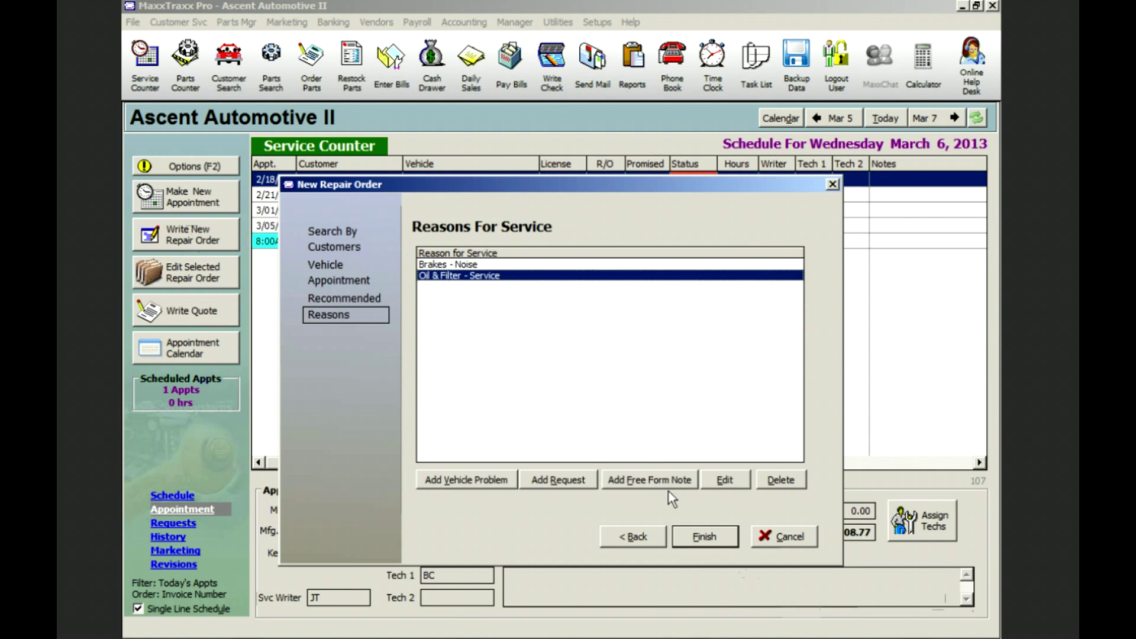
pyautogui.click(710, 538)
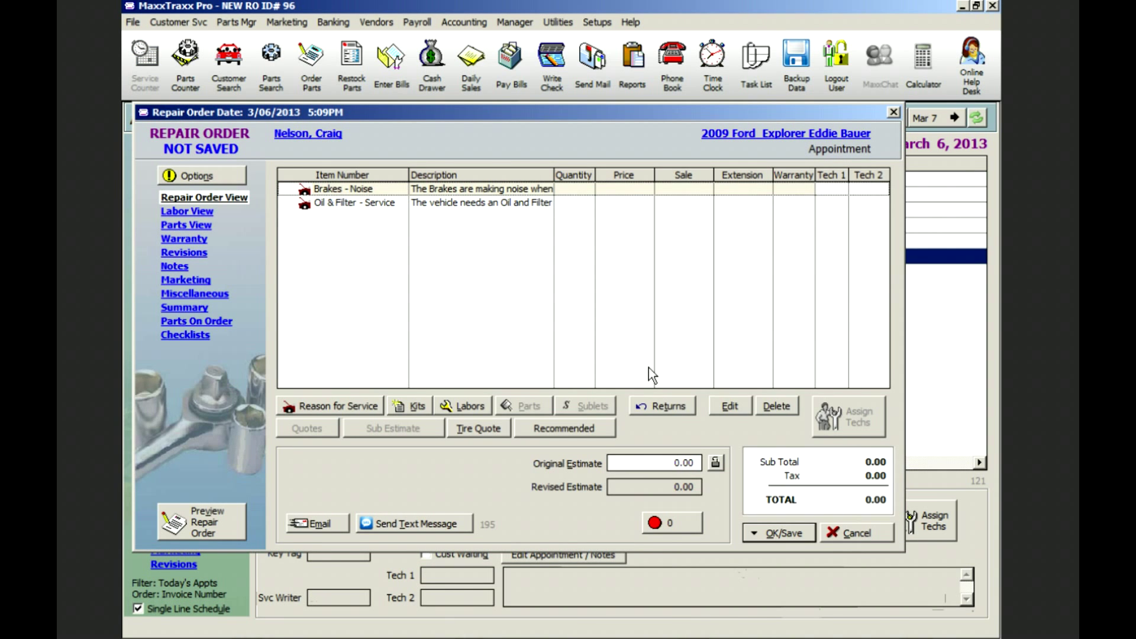
# - Add the BI Brake Inspection labor from the shop's labor list
pyautogui.click(471, 408)
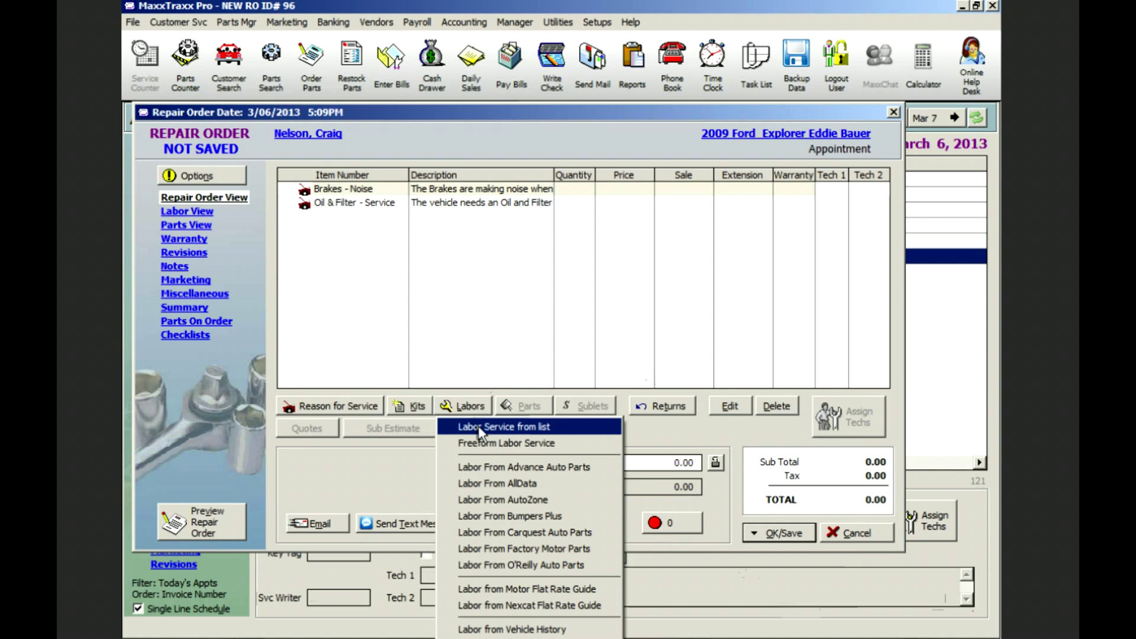
pyautogui.click(481, 428)
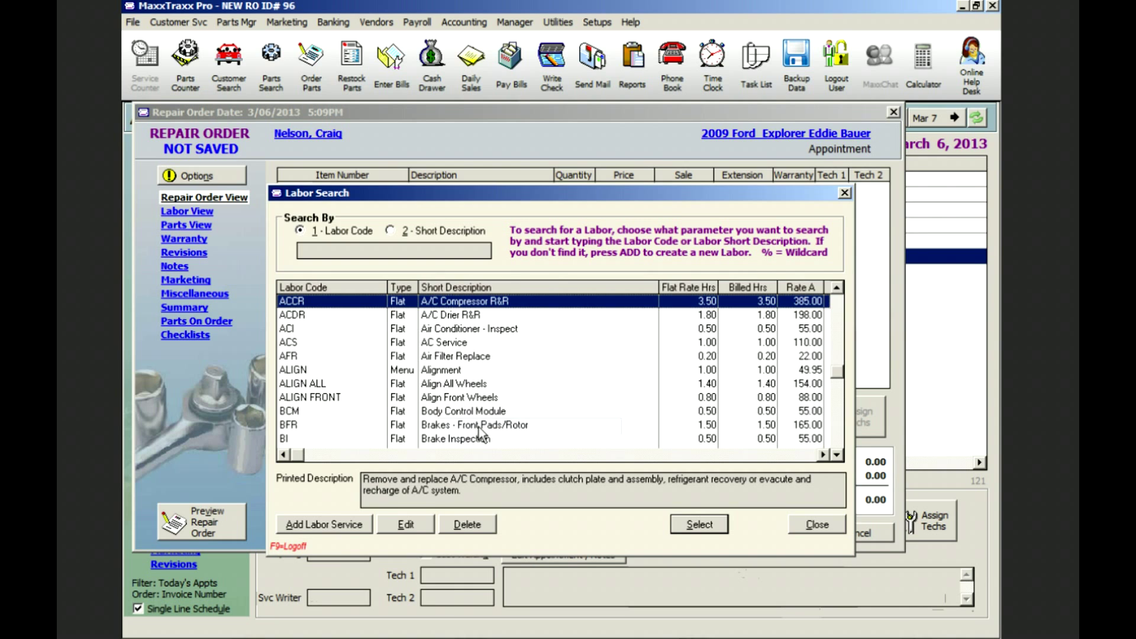
pyautogui.write('bi')
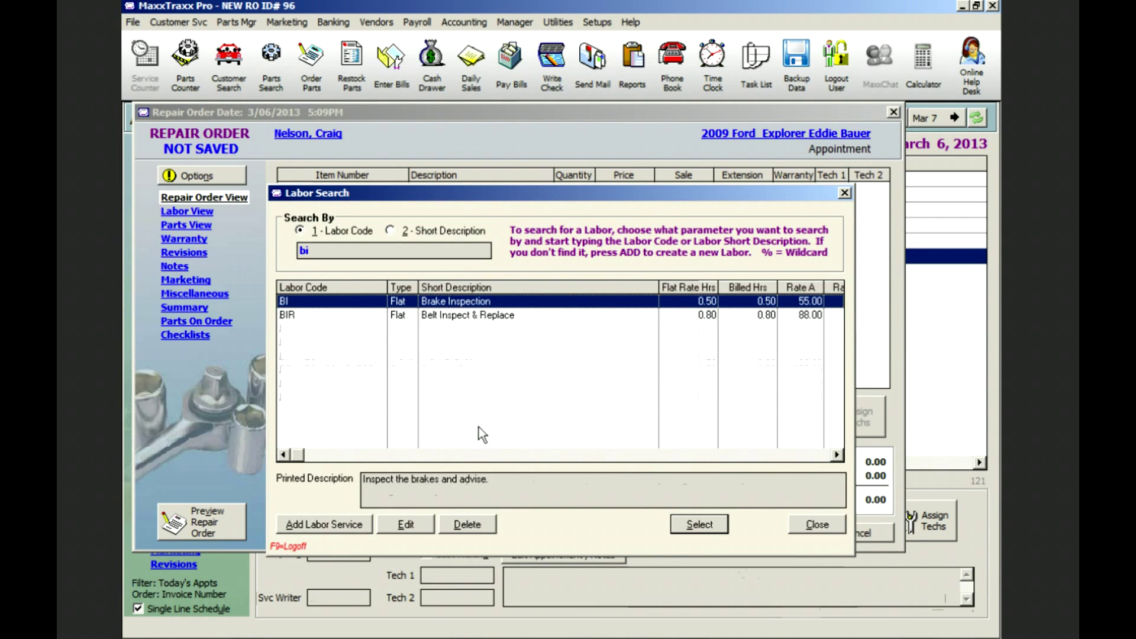
pyautogui.doubleClick(513, 300)
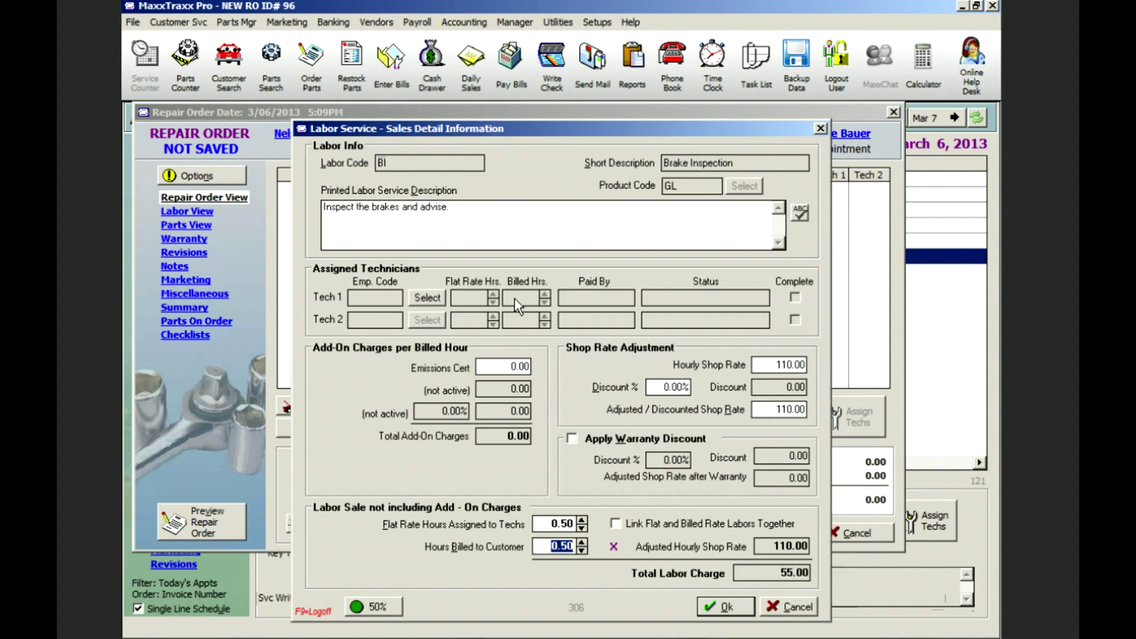
pyautogui.click(727, 607)
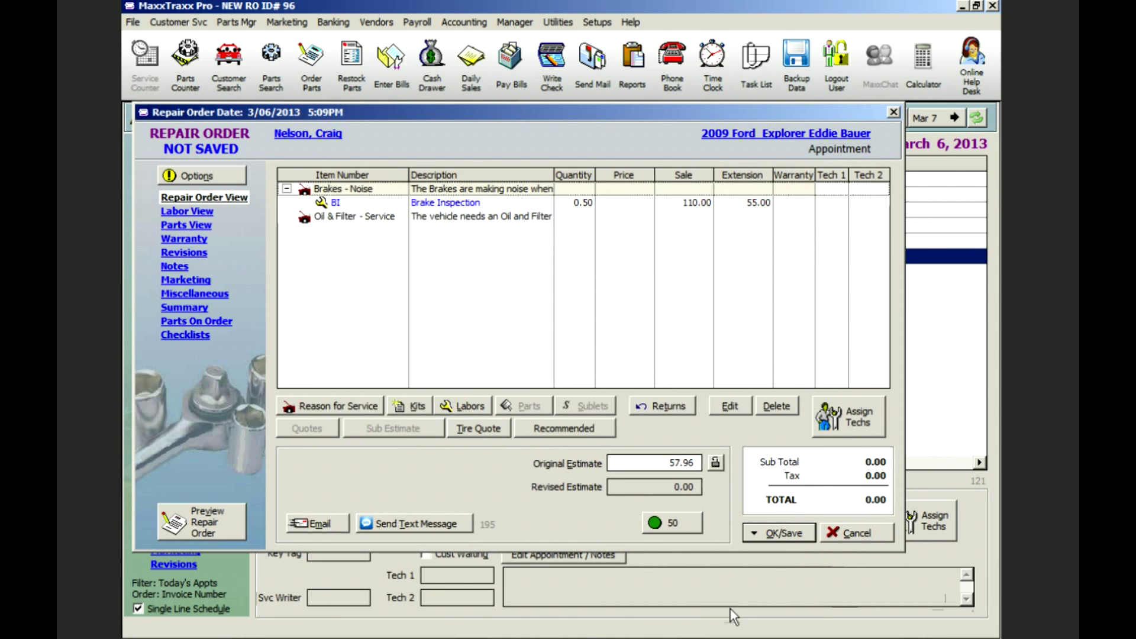
# - Add the LOF-SYN synthetic oil change kit to the Oil & Filter service line
pyautogui.click(439, 216)
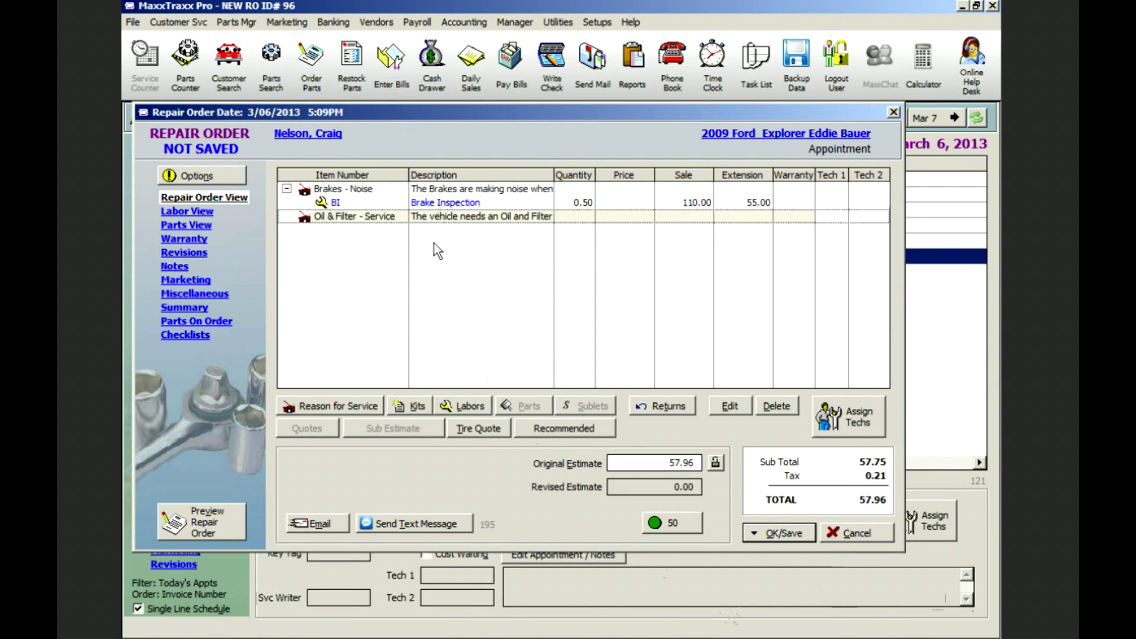
pyautogui.click(417, 404)
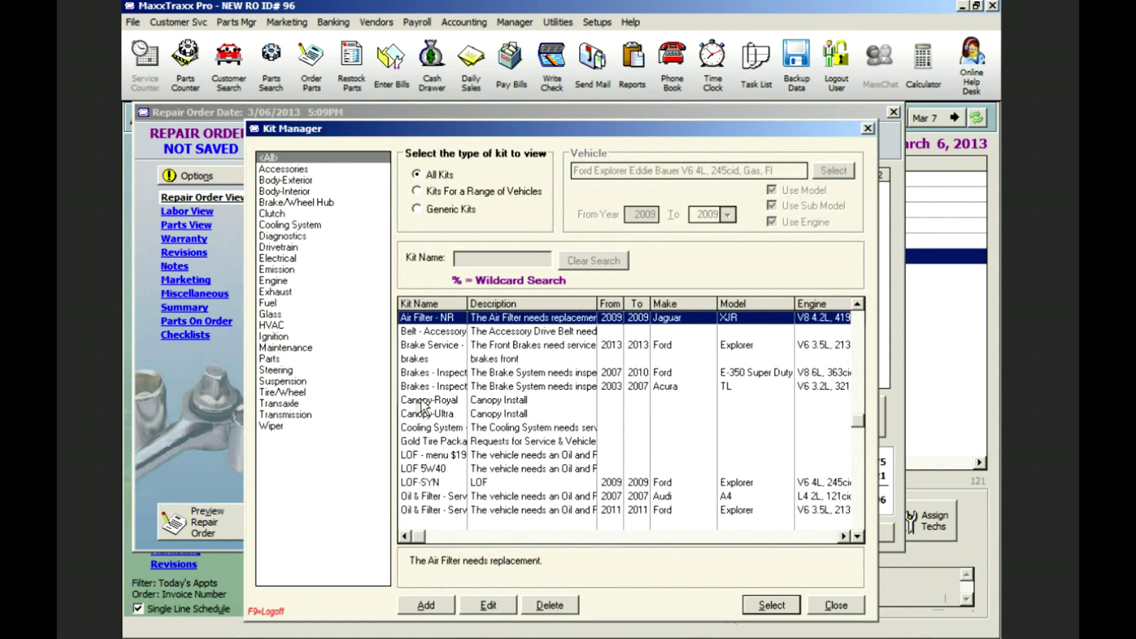
pyautogui.click(457, 191)
pyautogui.doubleClick(497, 320)
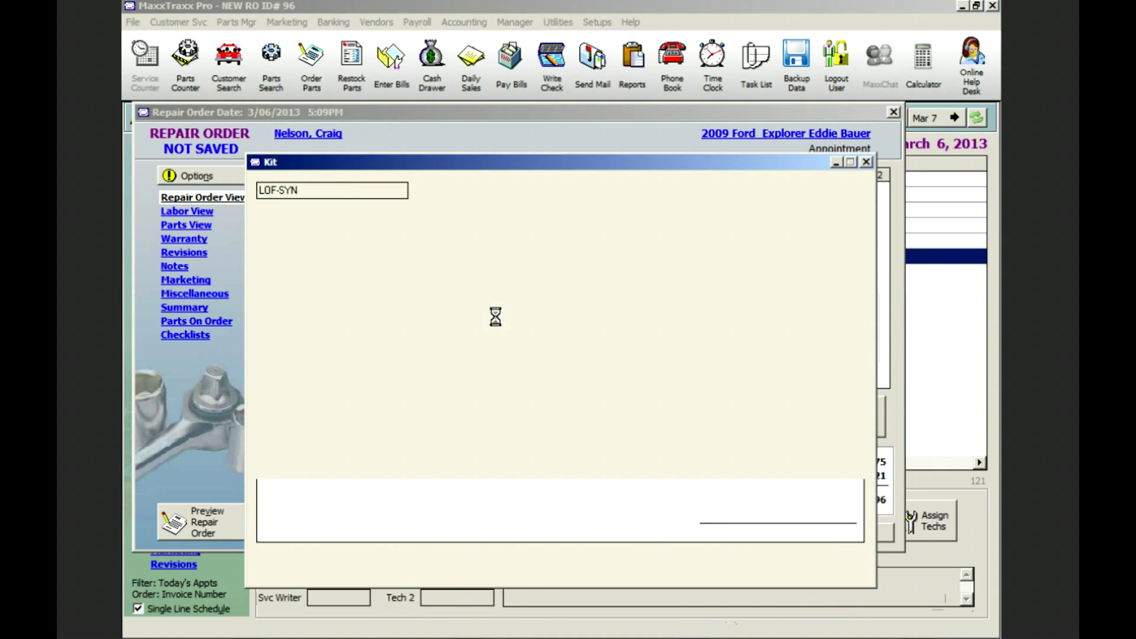
pyautogui.click(773, 560)
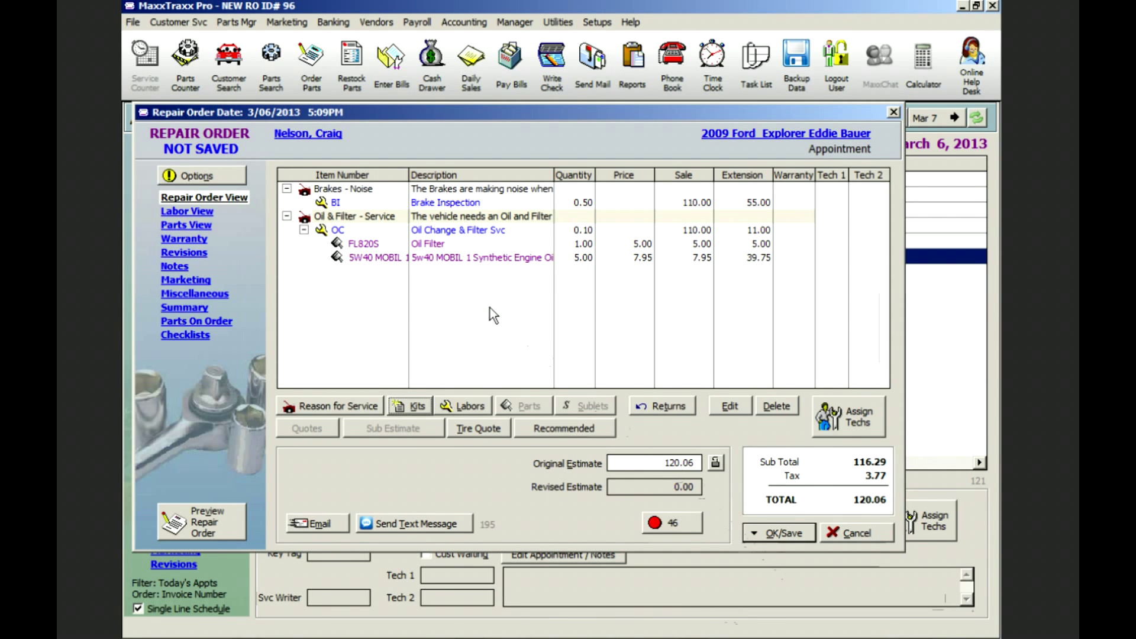
# - Assign technician BC to the BI and OC labor lines
pyautogui.click(849, 416)
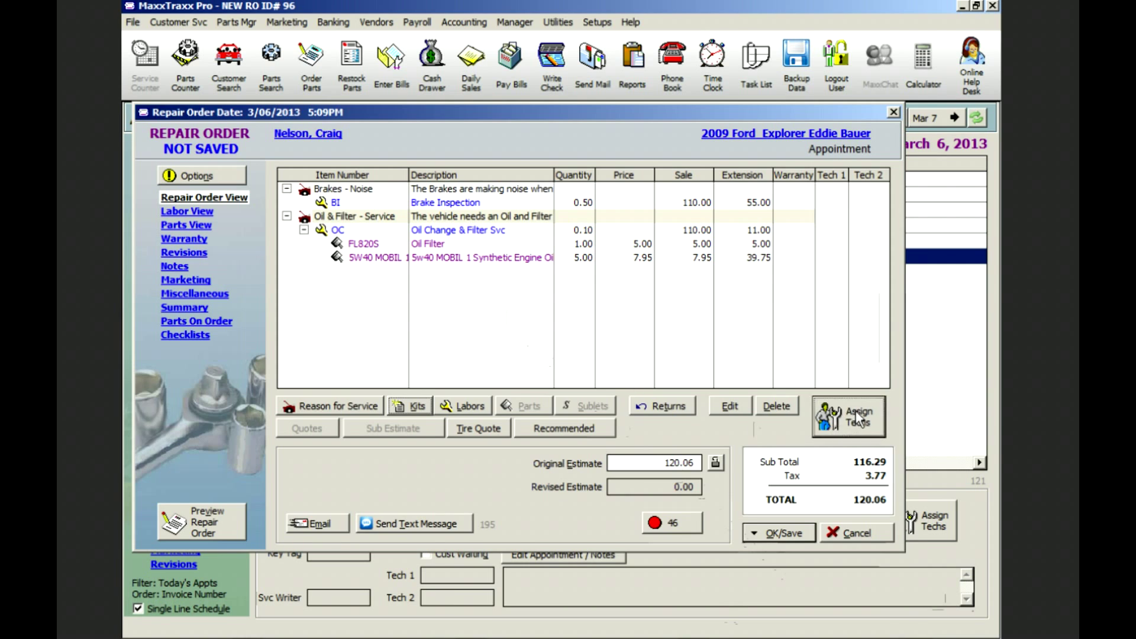
pyautogui.click(241, 283)
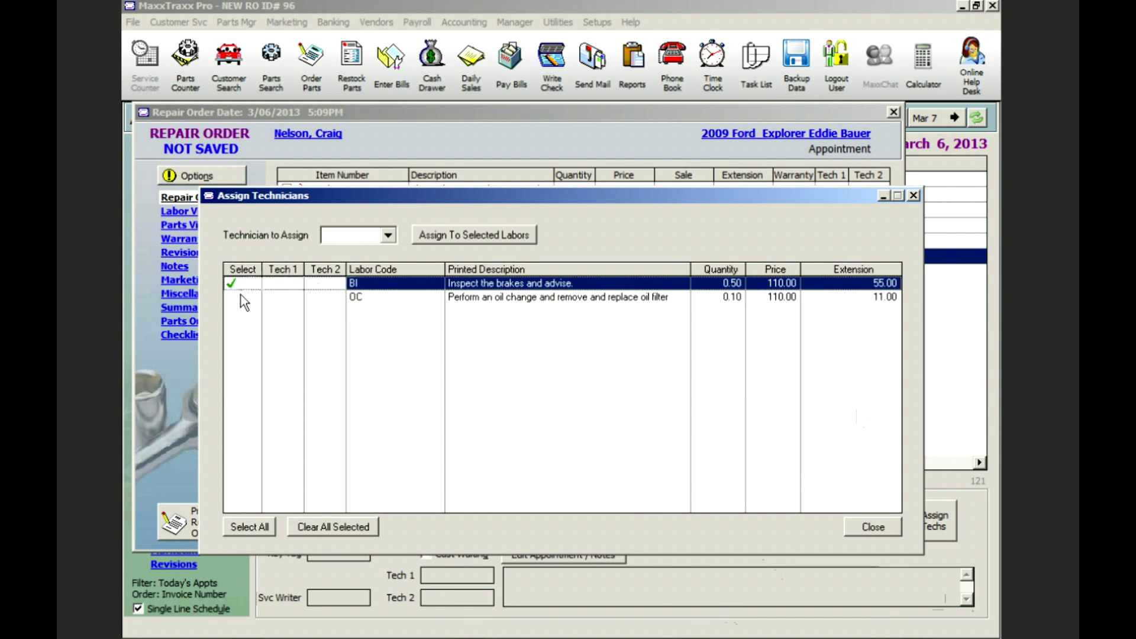
pyautogui.click(241, 296)
pyautogui.click(387, 235)
pyautogui.click(343, 274)
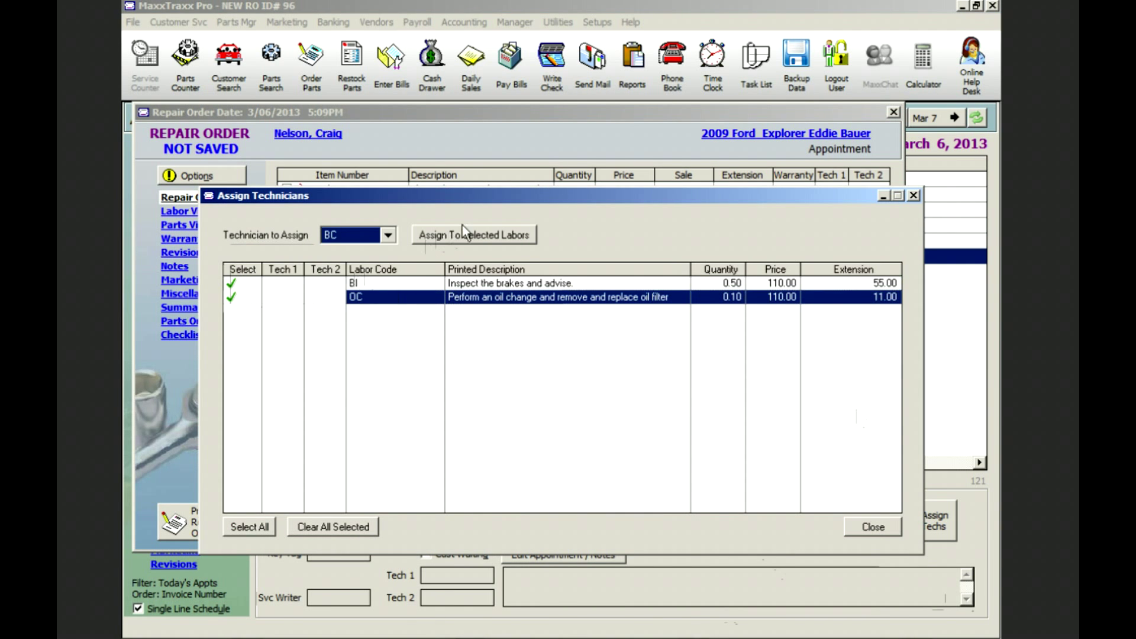
pyautogui.click(464, 236)
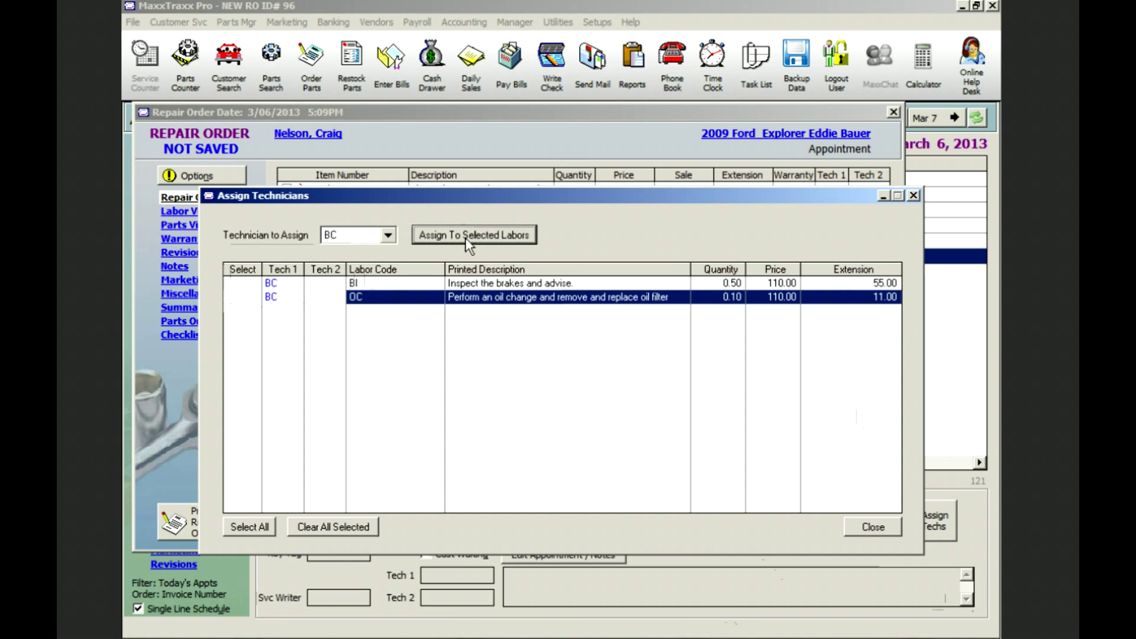
pyautogui.click(882, 527)
# - Save the repair order and print one copy including tech worksheets
pyautogui.click(822, 530)
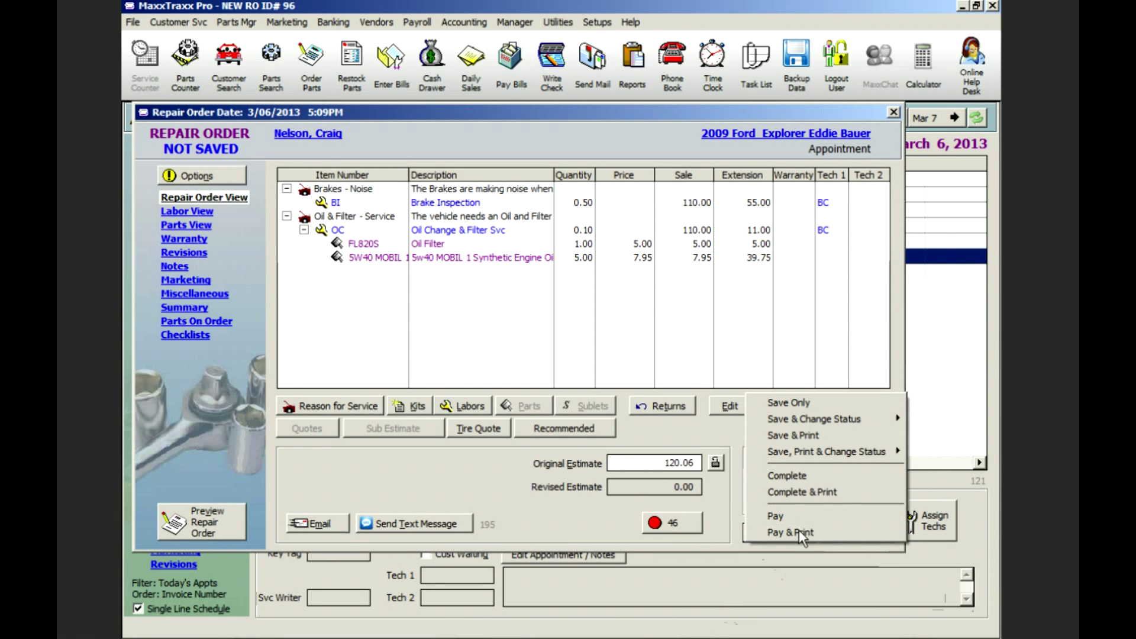
pyautogui.click(817, 437)
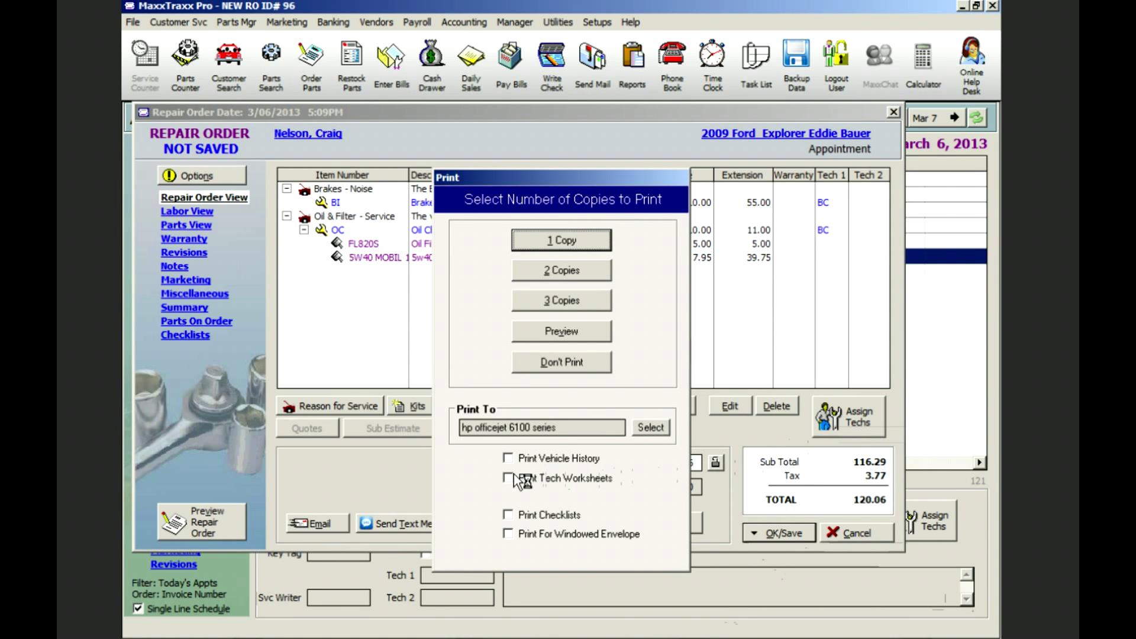
pyautogui.click(508, 478)
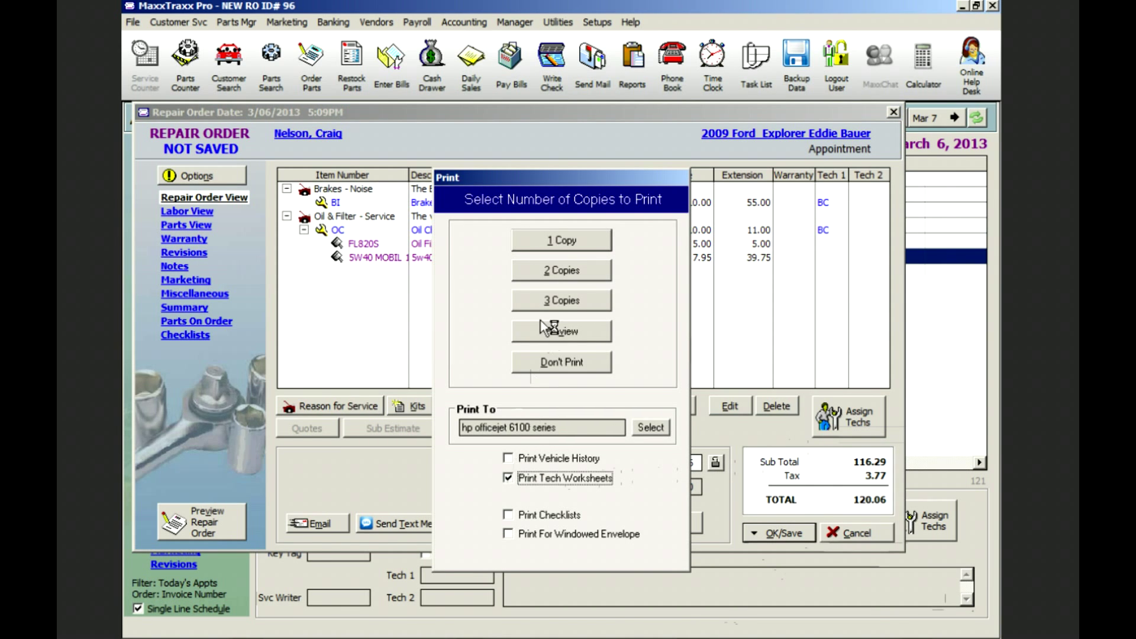
pyautogui.click(563, 243)
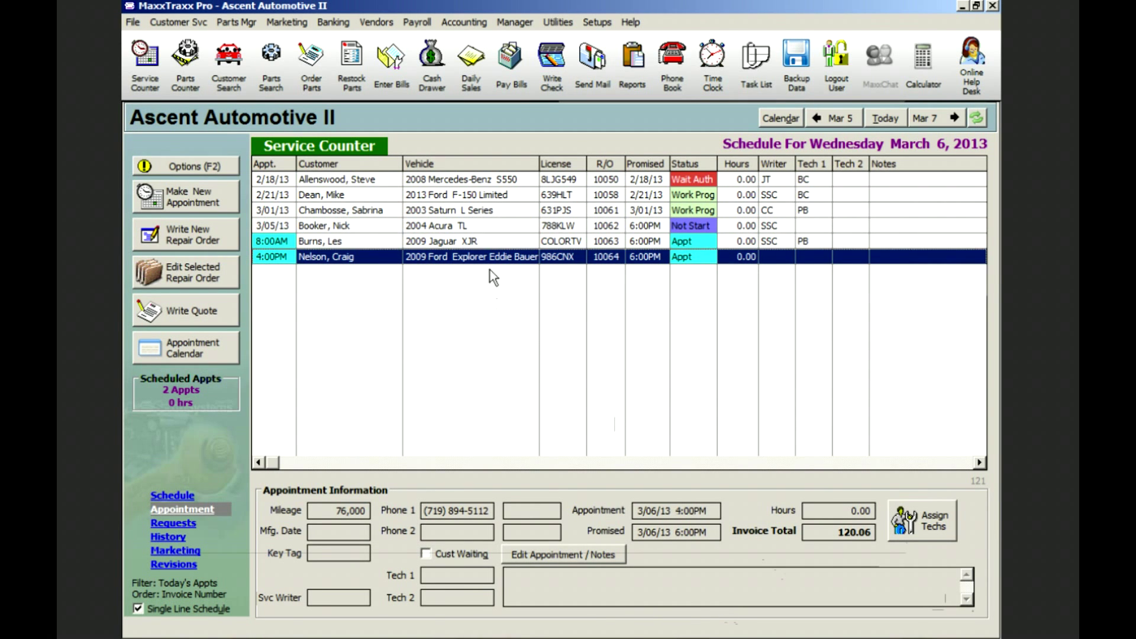
# - Reopen the Explorer repair order and add the BFR Brakes - Front Pads/Rotor labor at 165.00
pyautogui.doubleClick(490, 270)
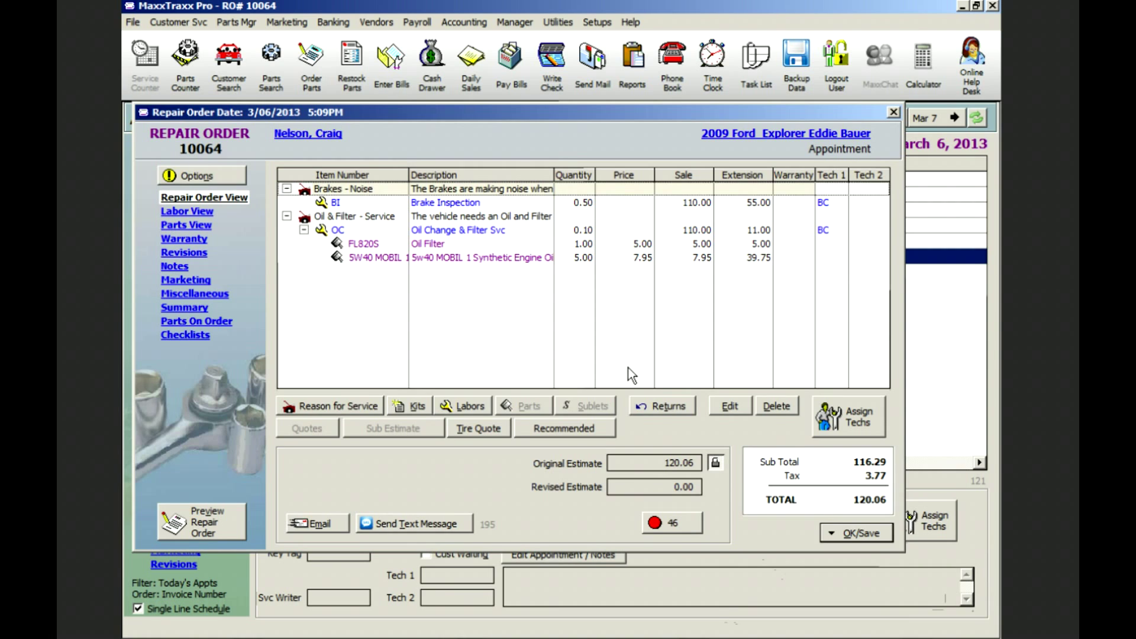
pyautogui.click(488, 215)
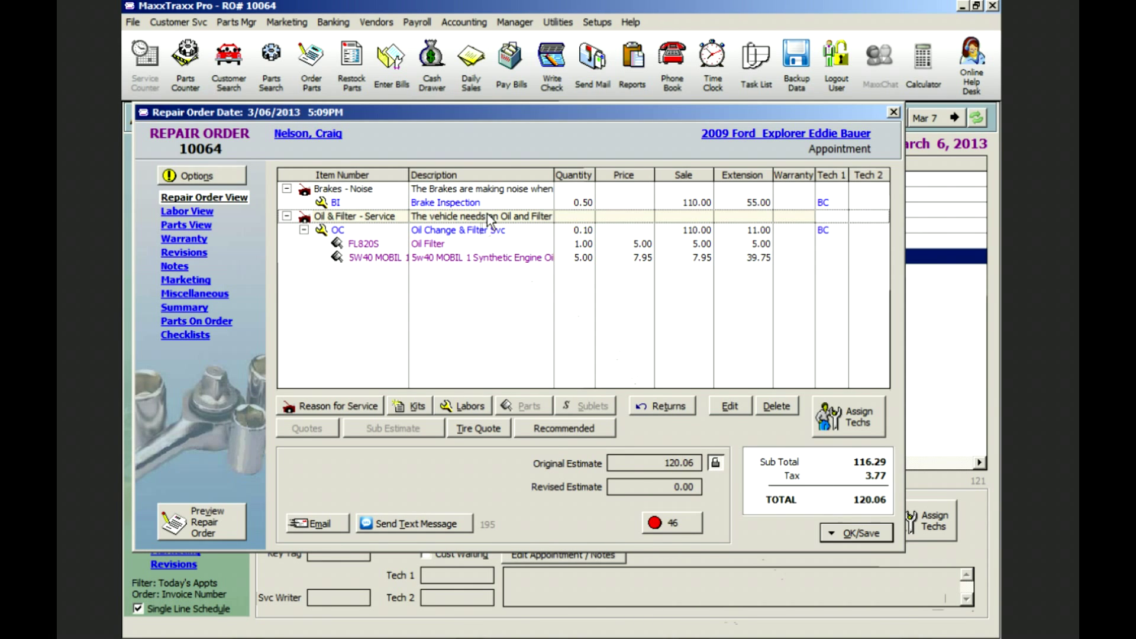
pyautogui.click(474, 407)
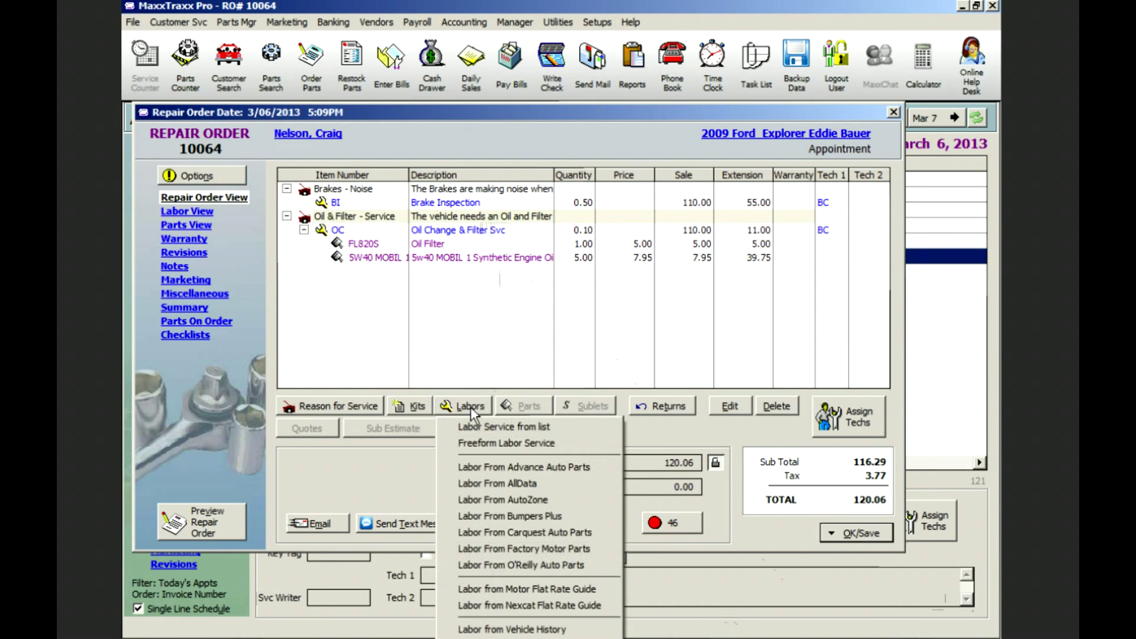
pyautogui.click(477, 427)
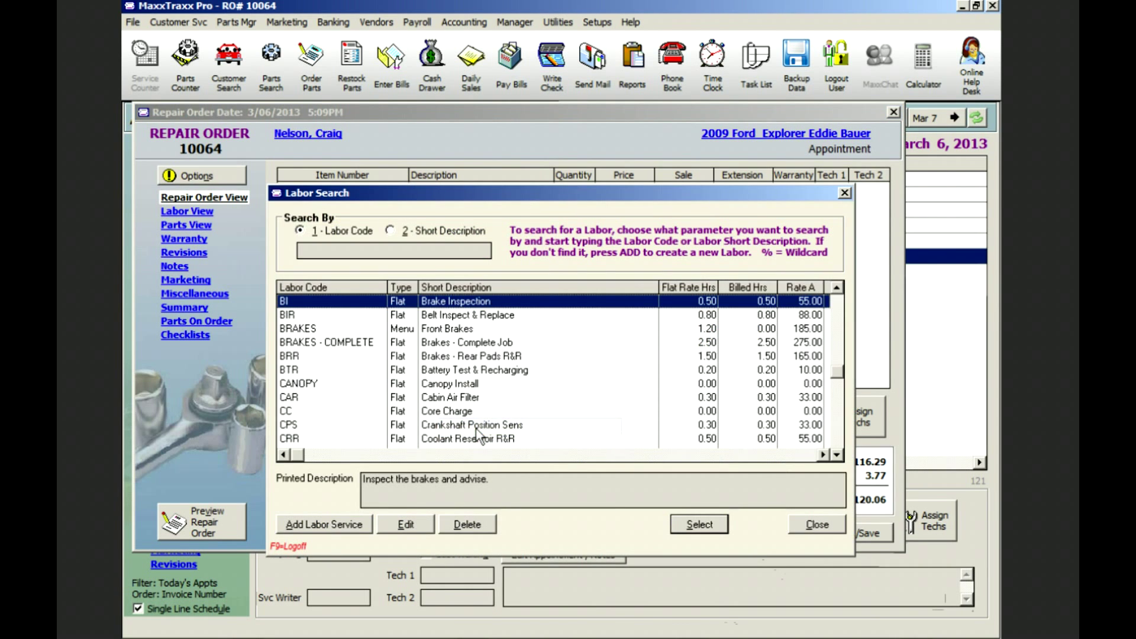
pyautogui.write('bfr')
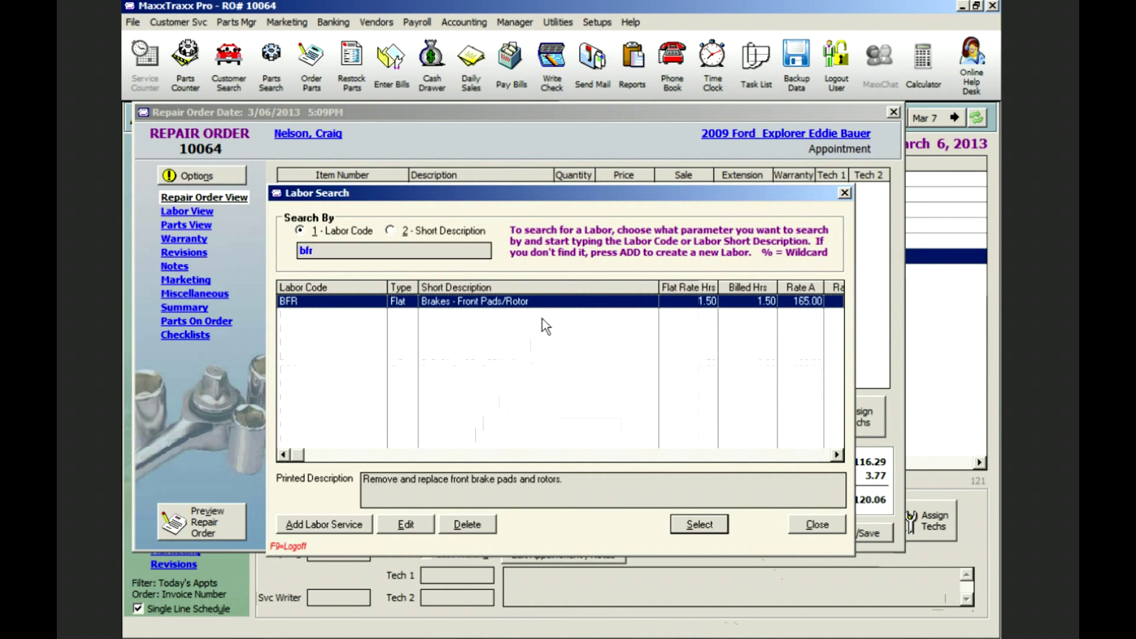
pyautogui.doubleClick(567, 303)
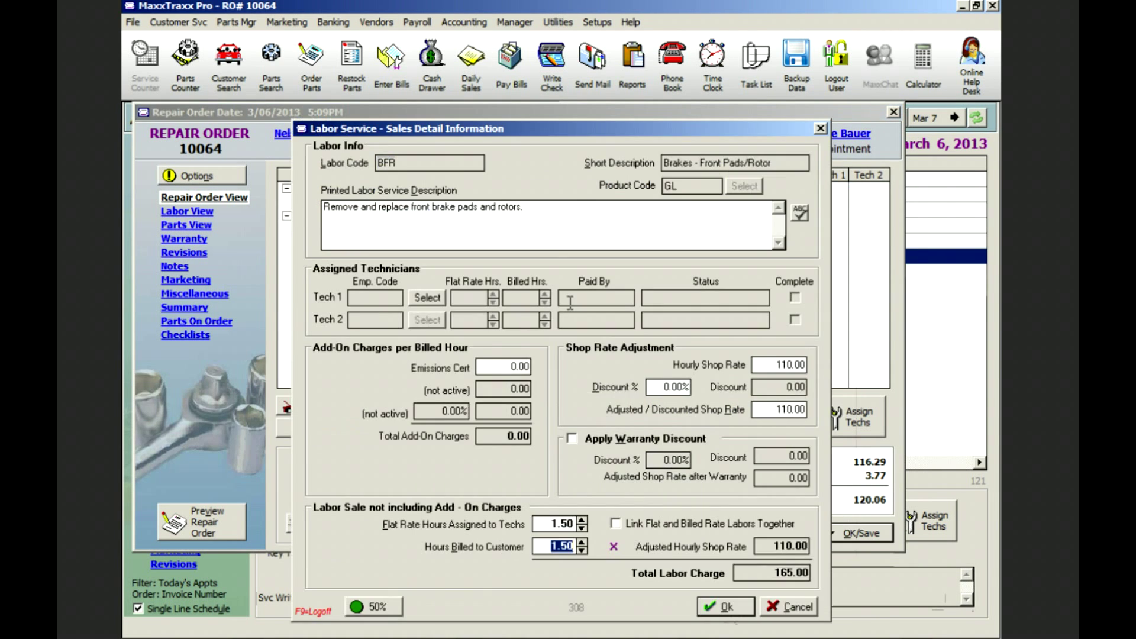
pyautogui.click(723, 606)
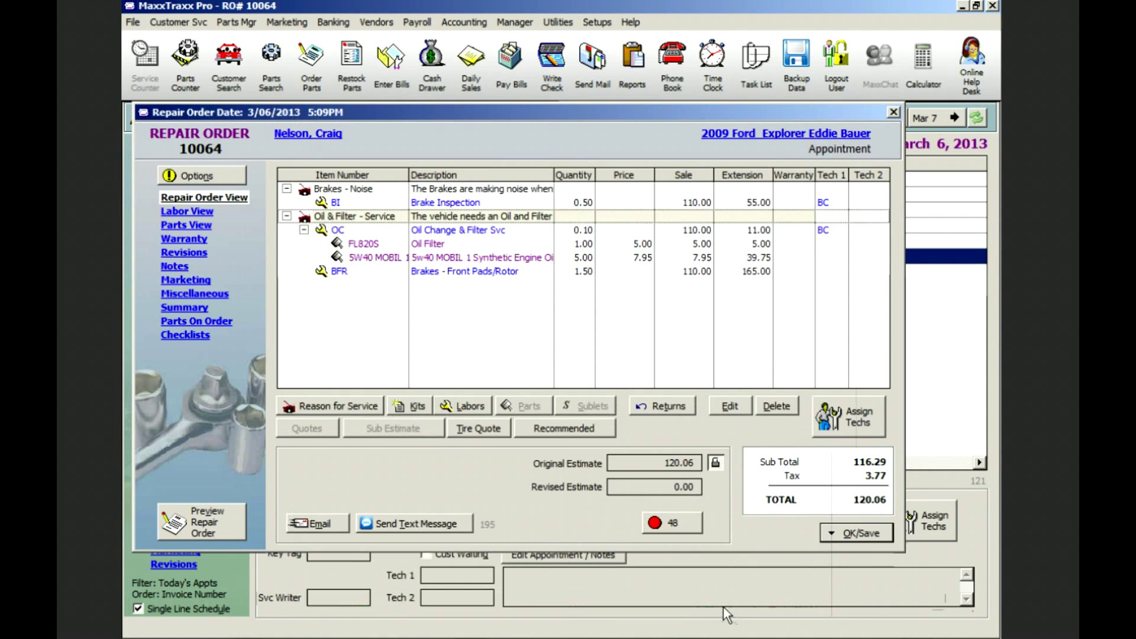
pyautogui.click(479, 272)
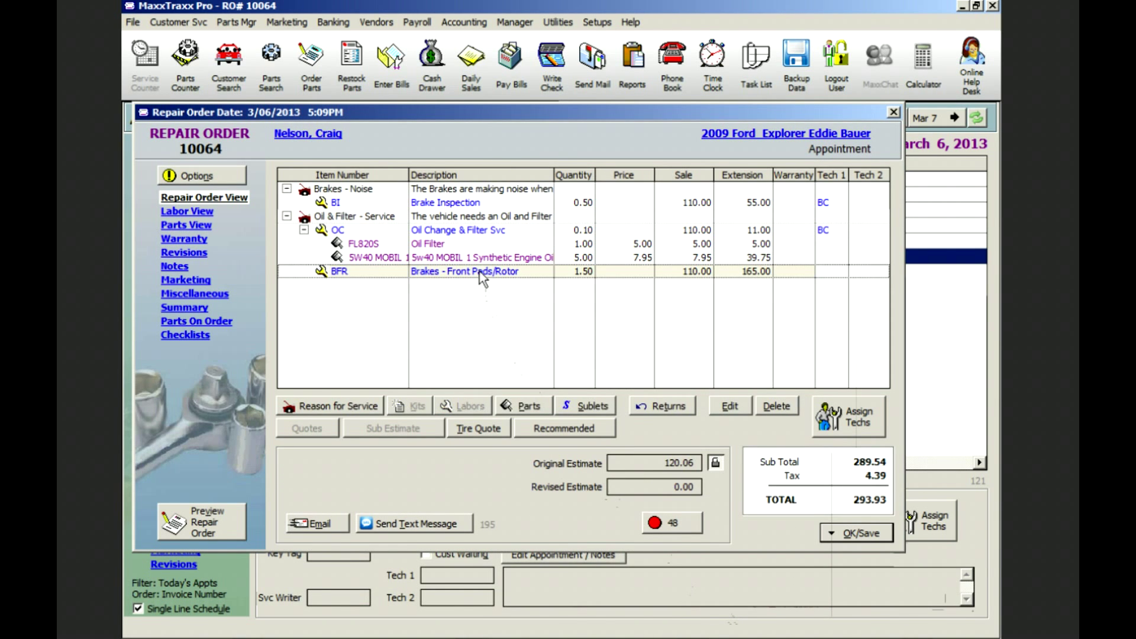
# - Order one set of CARQUEST RMD1158 front brake pads from the CarQuest catalog
pyautogui.click(524, 406)
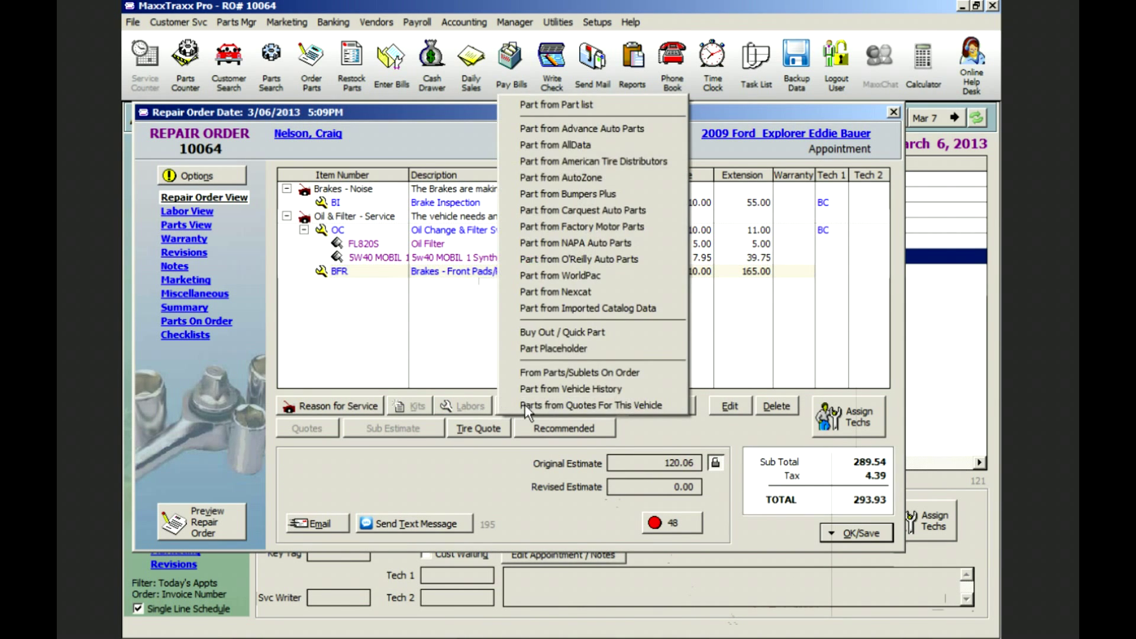
pyautogui.click(613, 209)
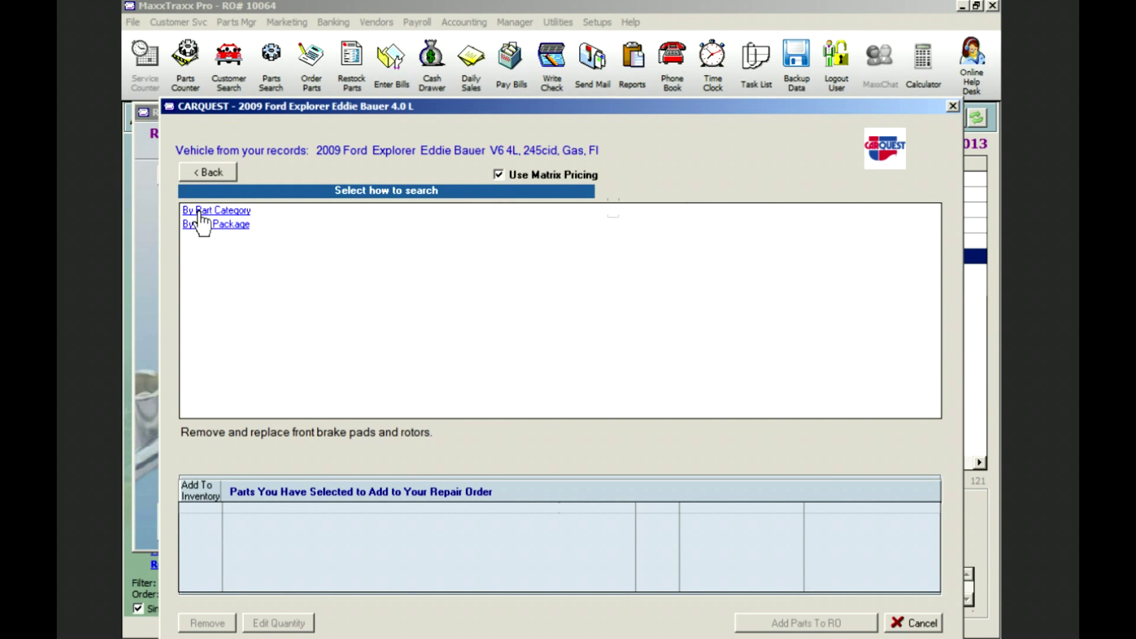
pyautogui.click(214, 210)
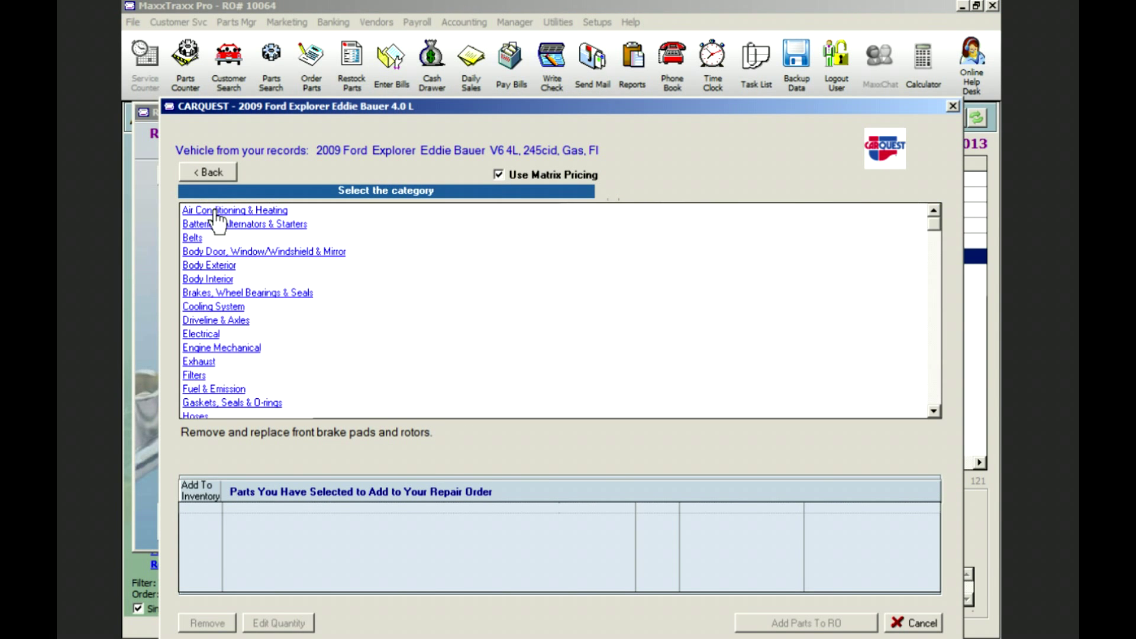
pyautogui.click(216, 292)
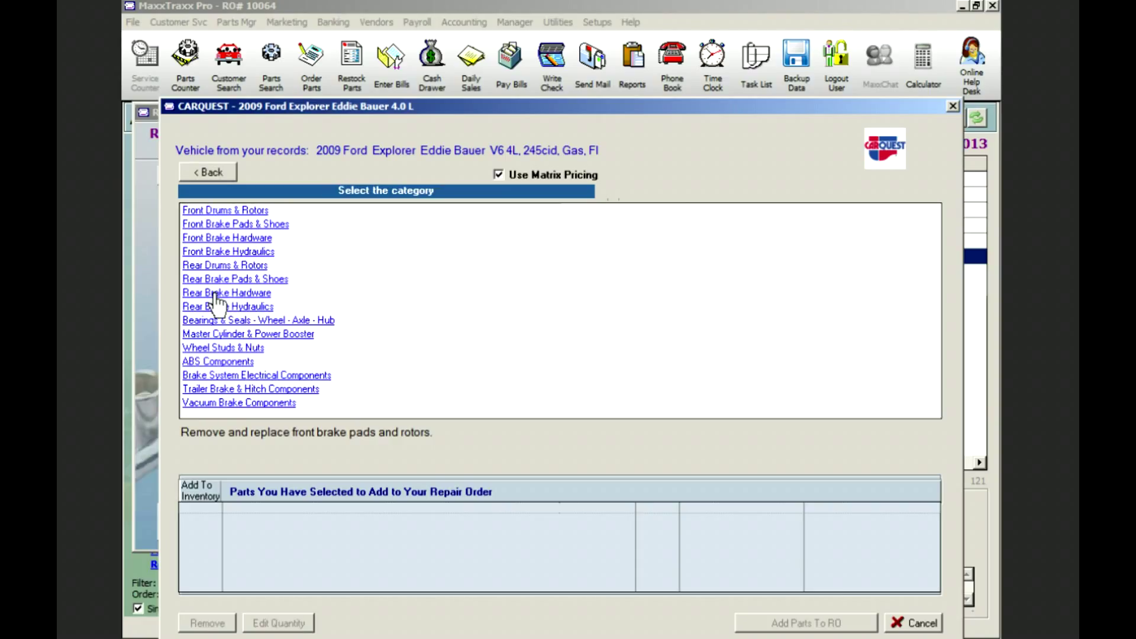
pyautogui.click(275, 224)
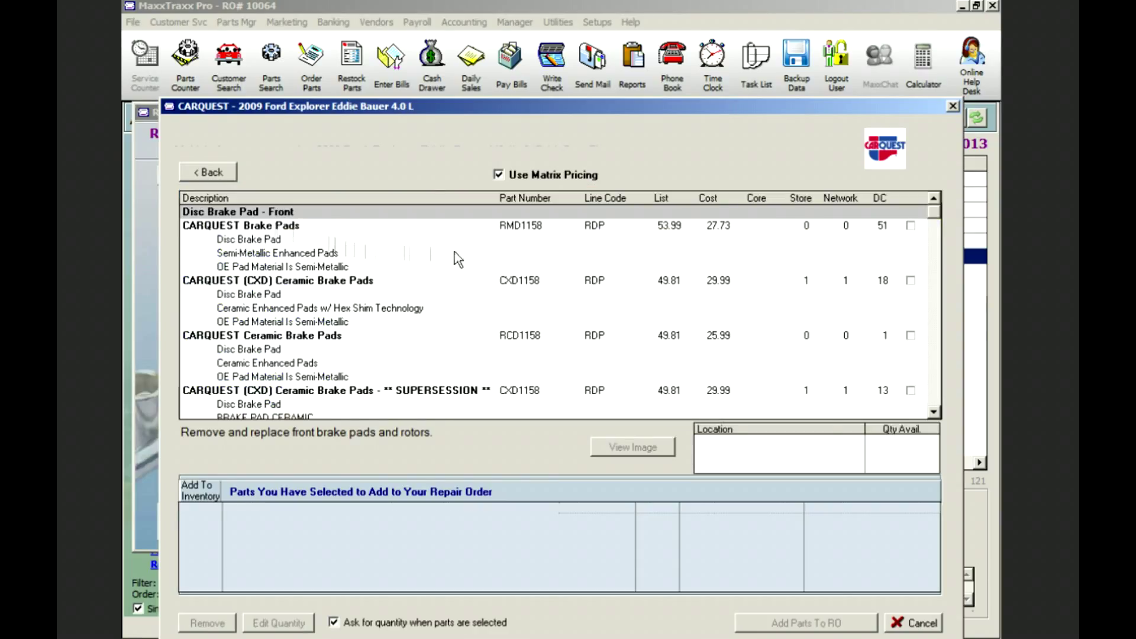
pyautogui.click(911, 226)
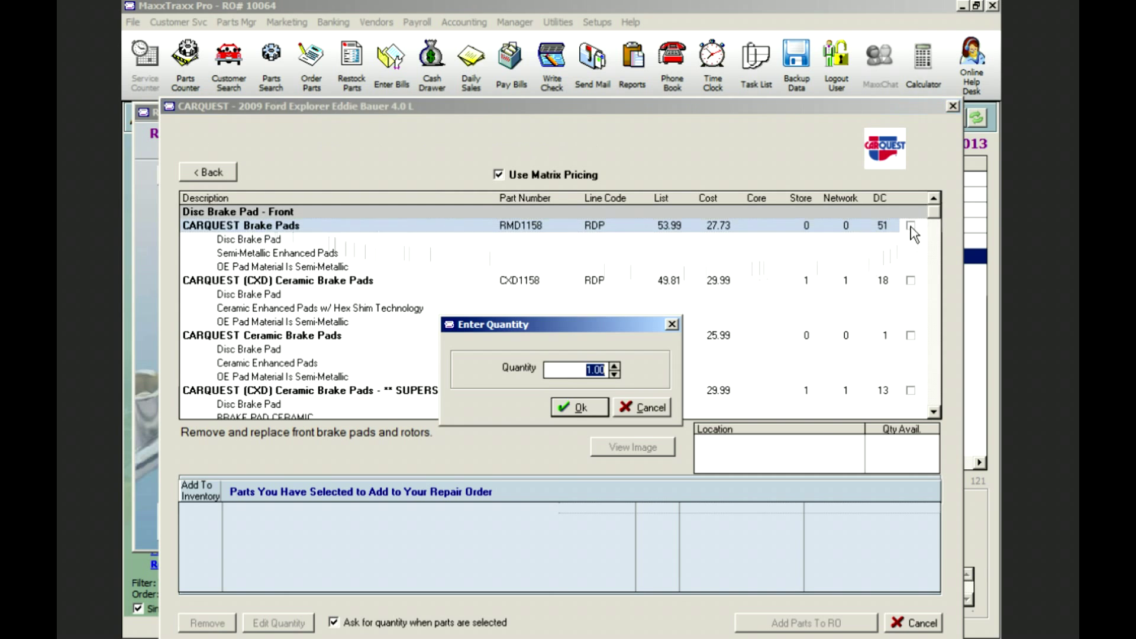
pyautogui.click(583, 408)
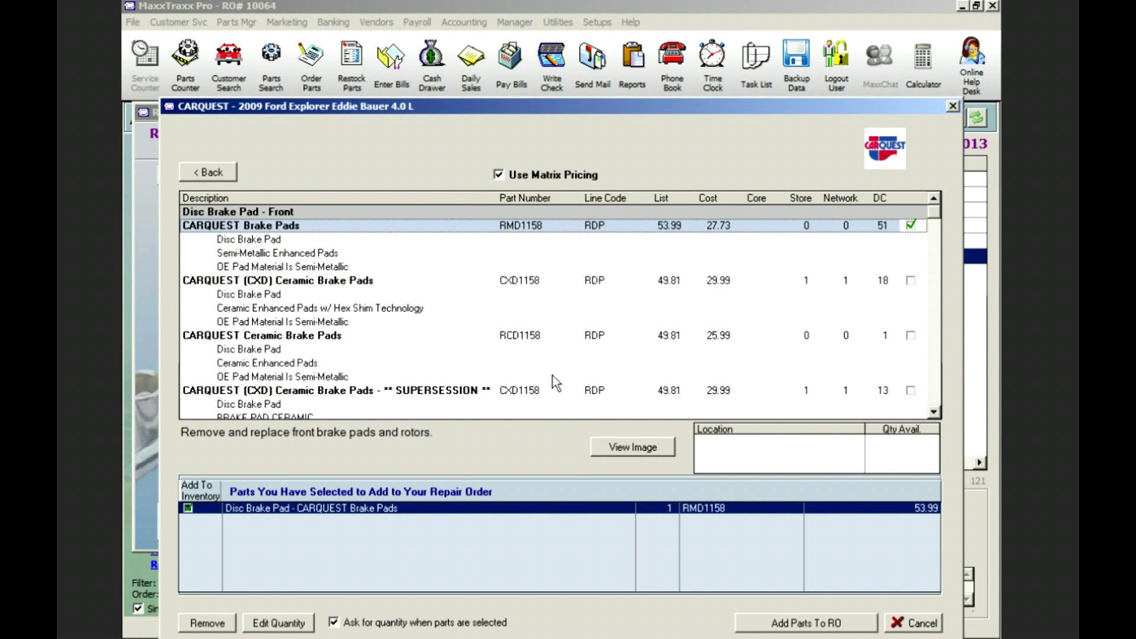
# - Add two CARQUEST Premium front rotors and put pads and rotors on the order
pyautogui.click(199, 170)
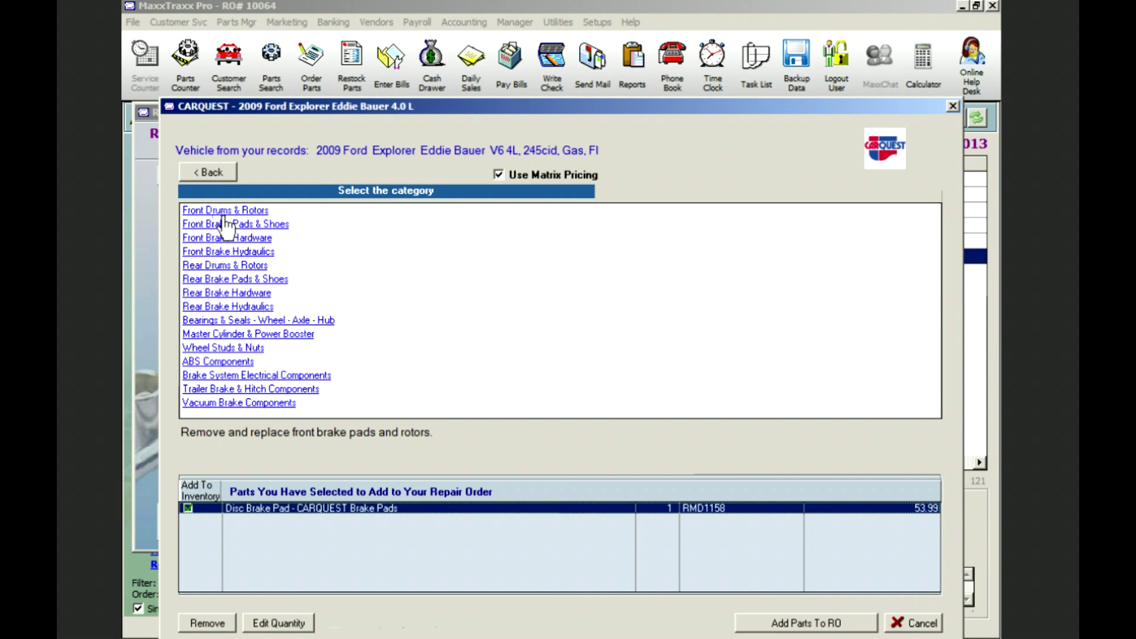
pyautogui.click(237, 211)
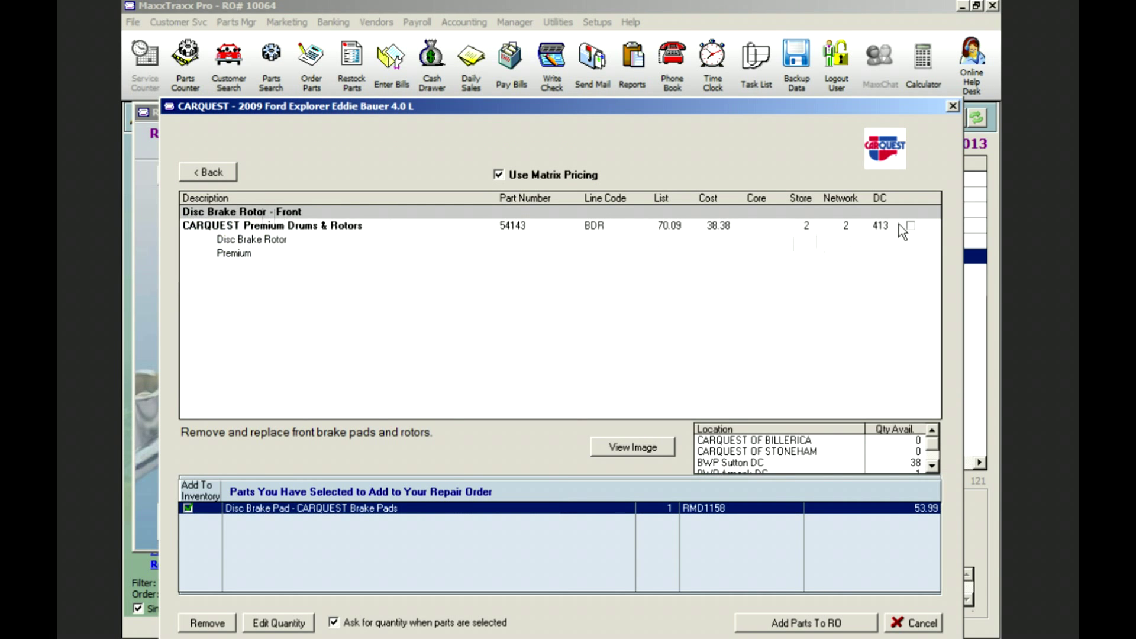
pyautogui.click(910, 226)
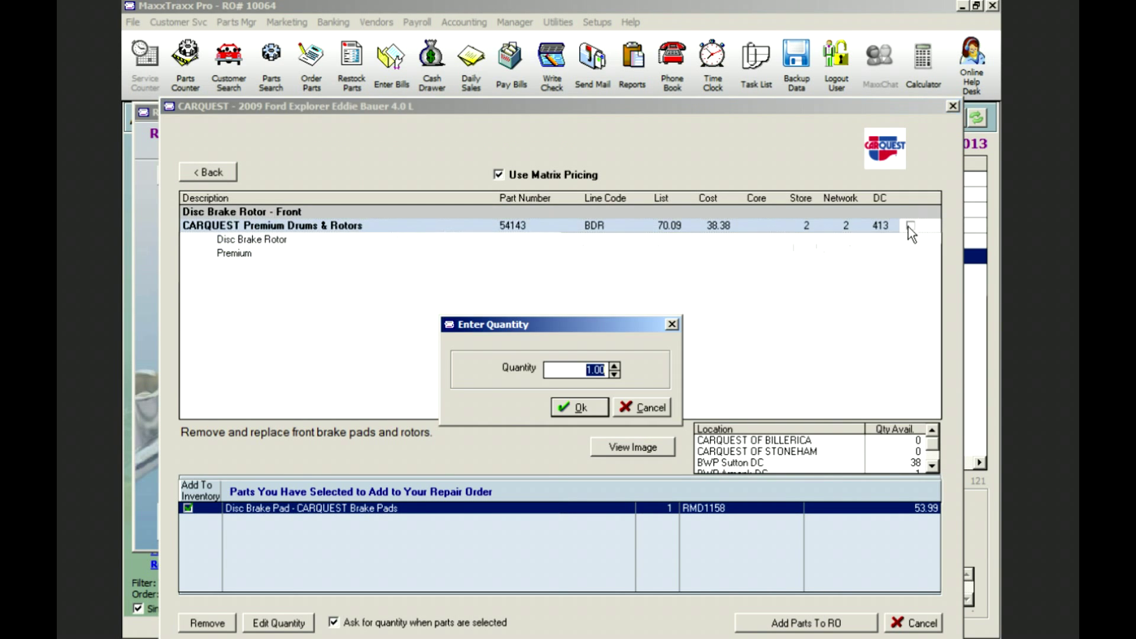
pyautogui.write('2')
pyautogui.click(580, 408)
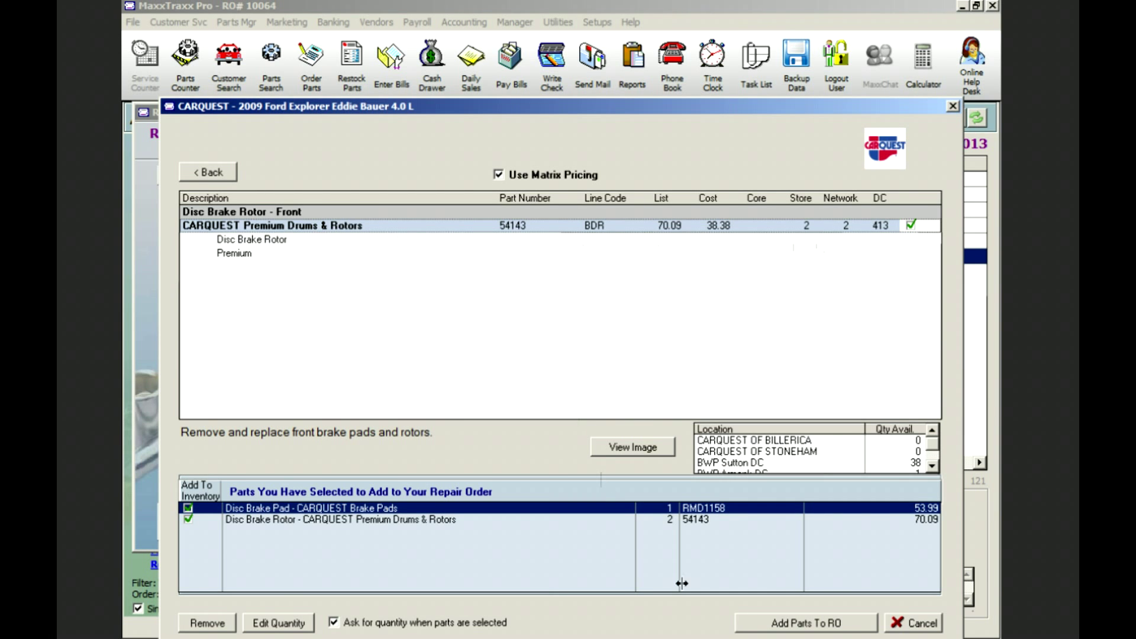
pyautogui.click(806, 623)
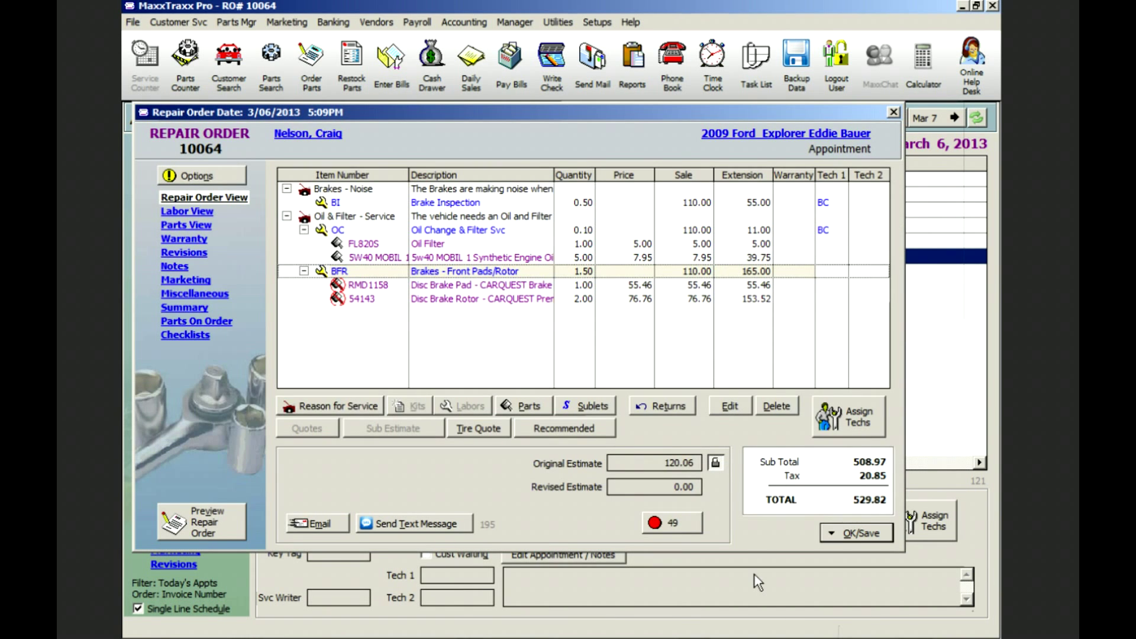
pyautogui.doubleClick(530, 285)
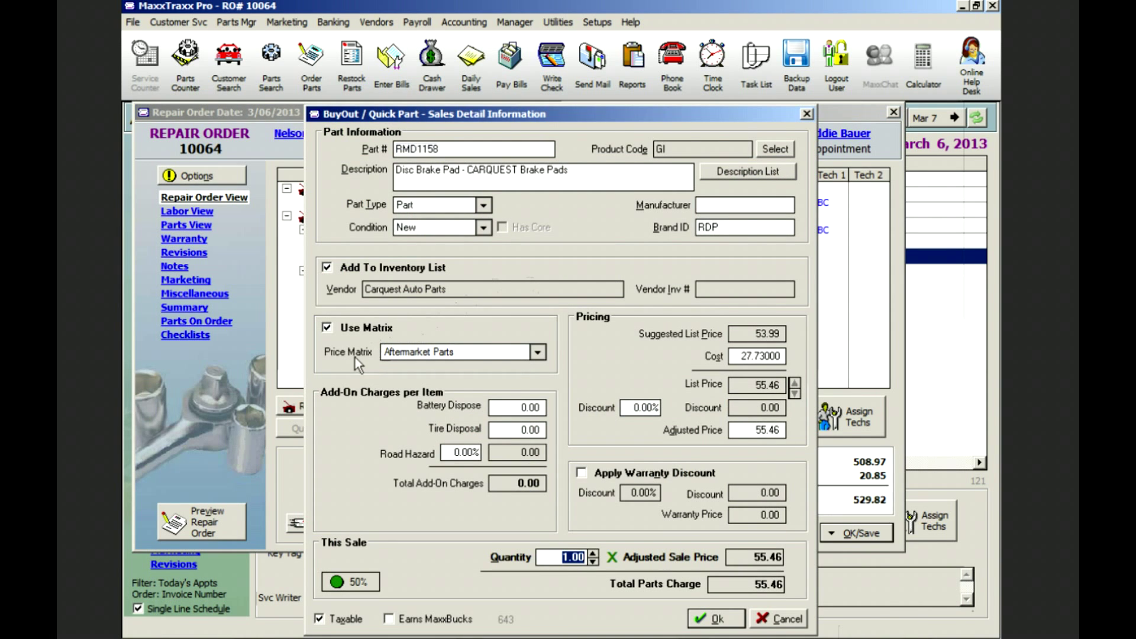
pyautogui.click(540, 352)
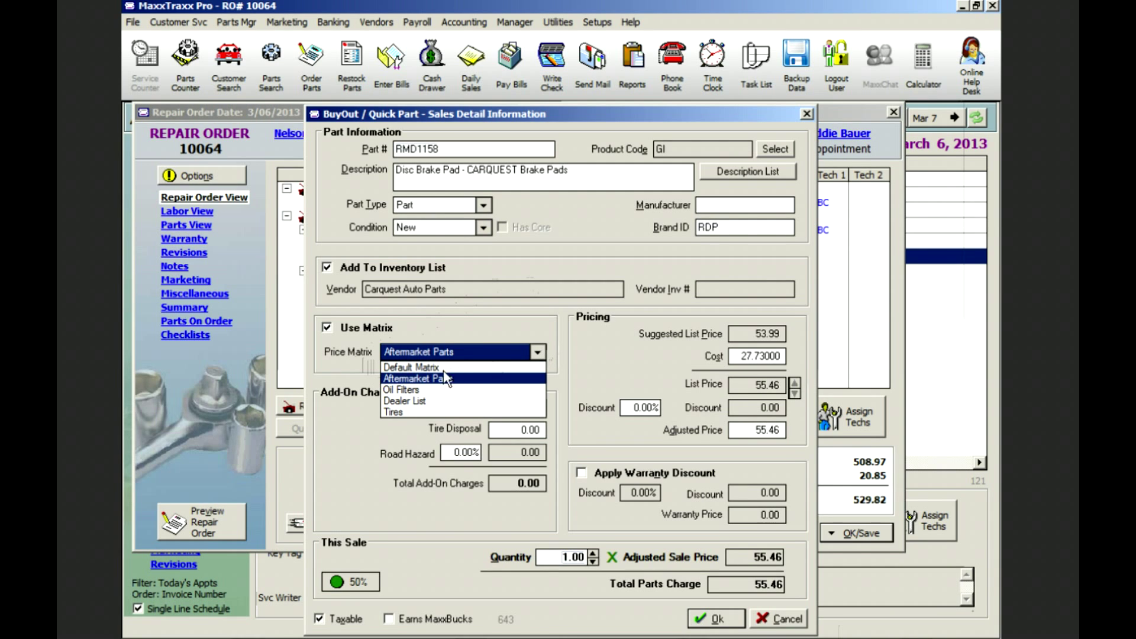
pyautogui.click(418, 402)
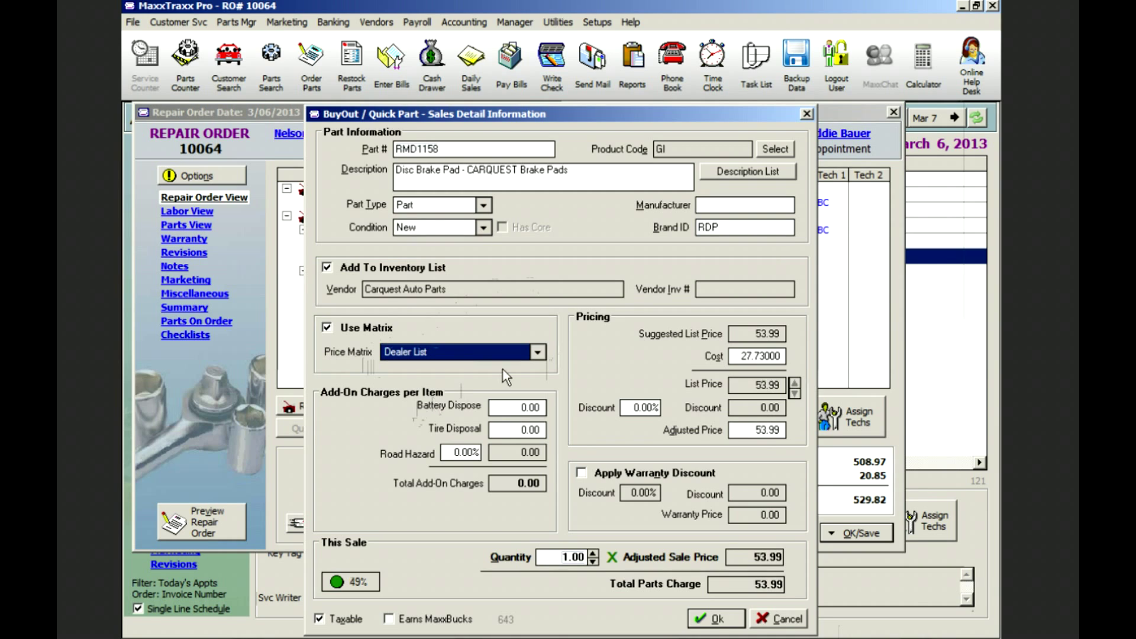
pyautogui.click(541, 351)
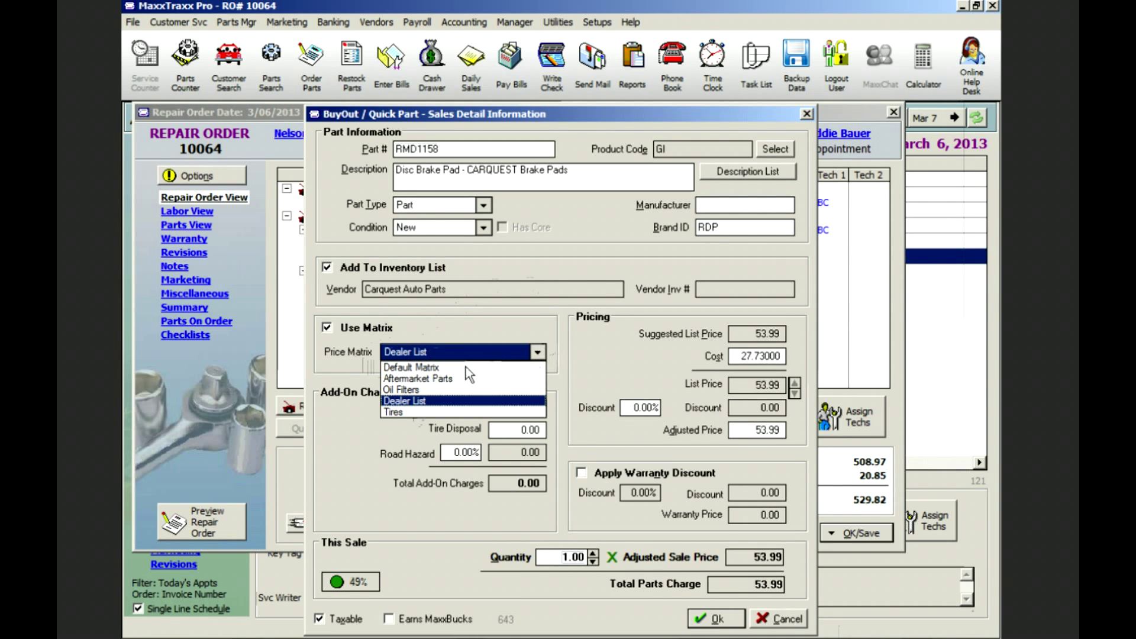
pyautogui.click(435, 378)
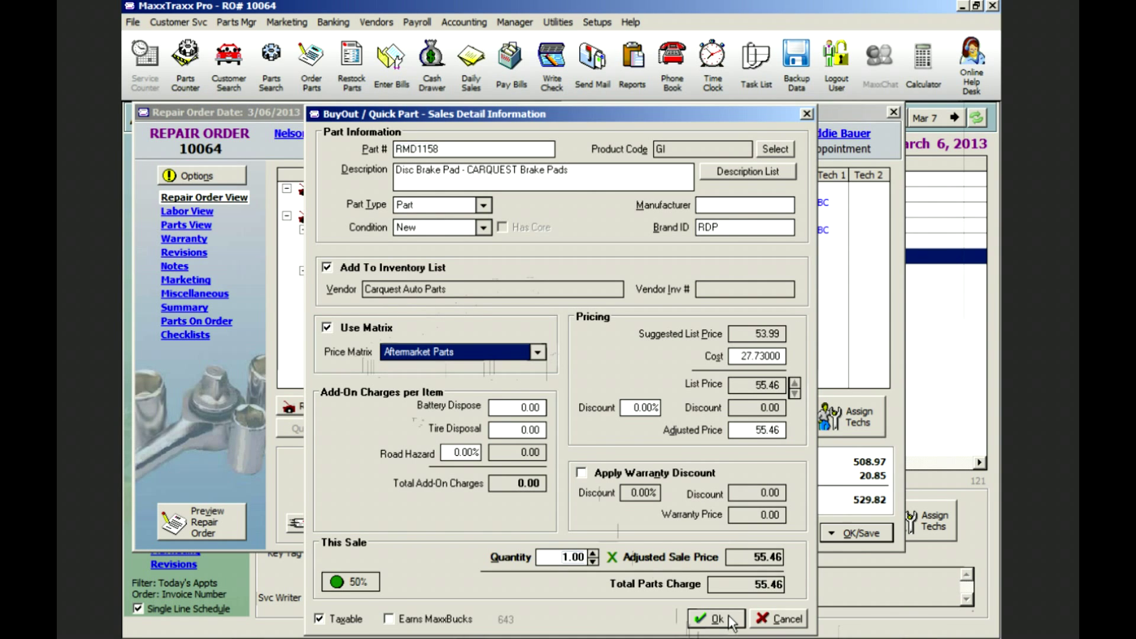
pyautogui.click(715, 619)
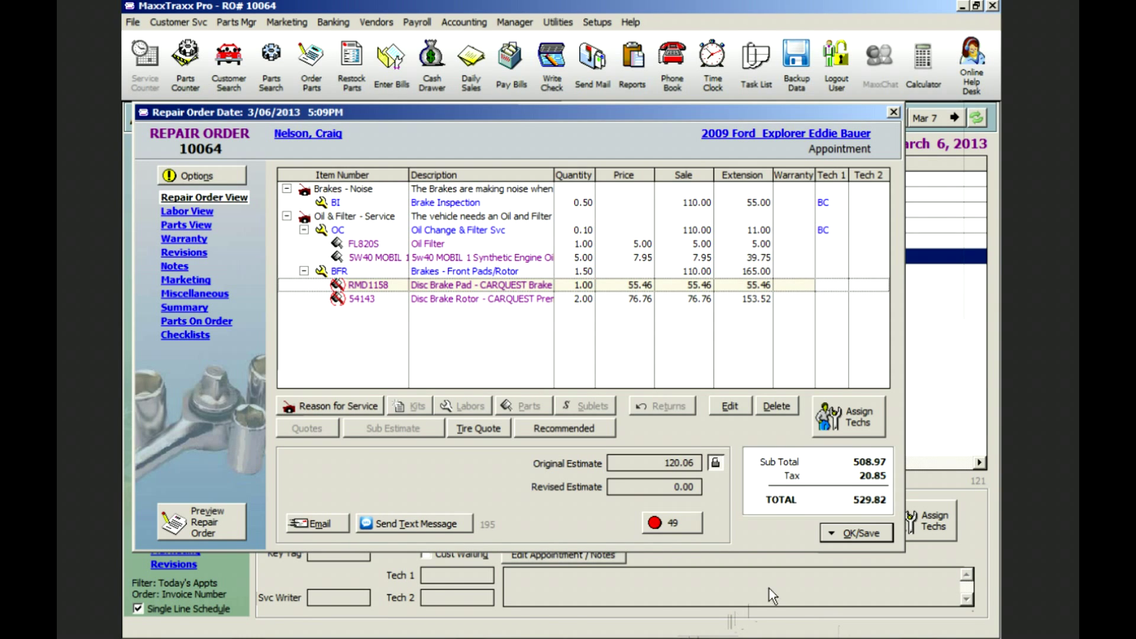
# - Save the repair order only and tag the brake pads and rotors for ordering
pyautogui.click(854, 531)
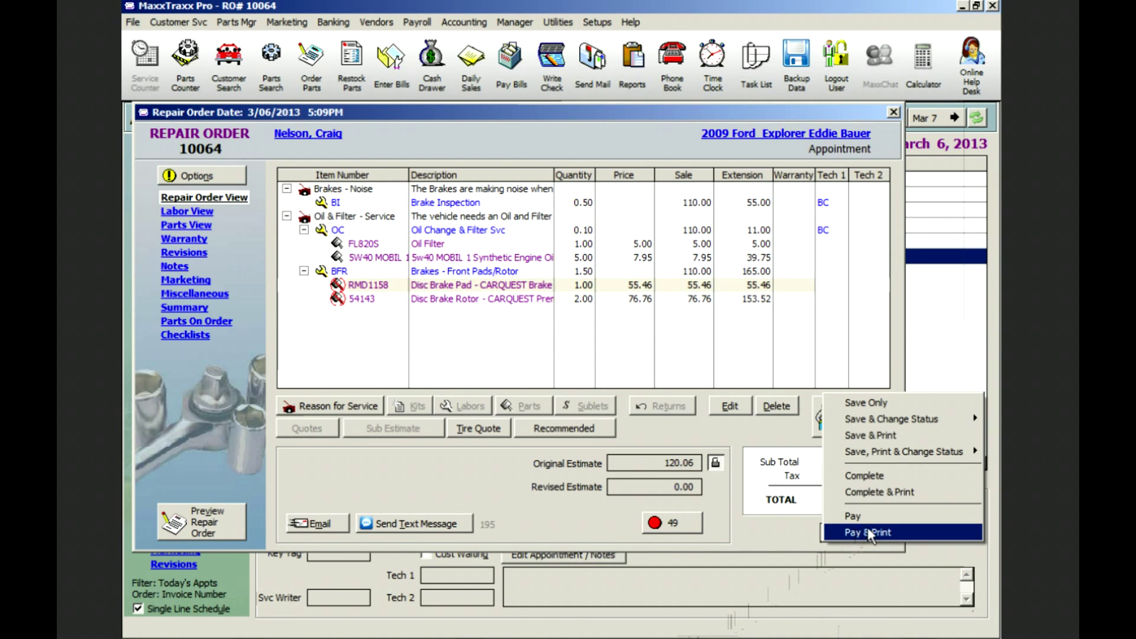
pyautogui.click(882, 402)
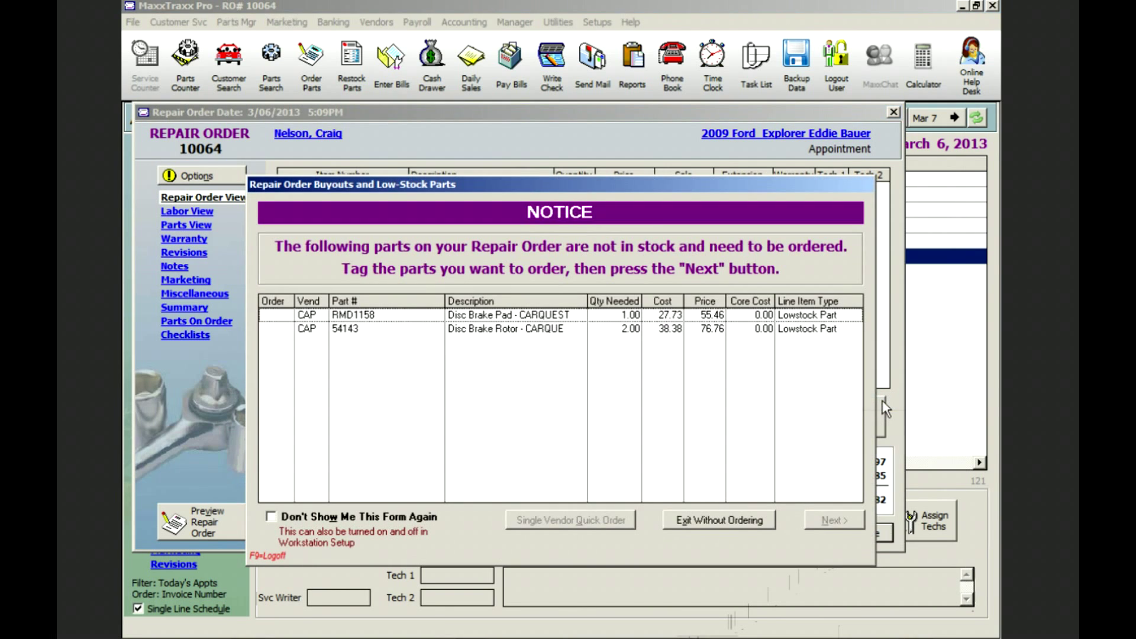
pyautogui.click(278, 316)
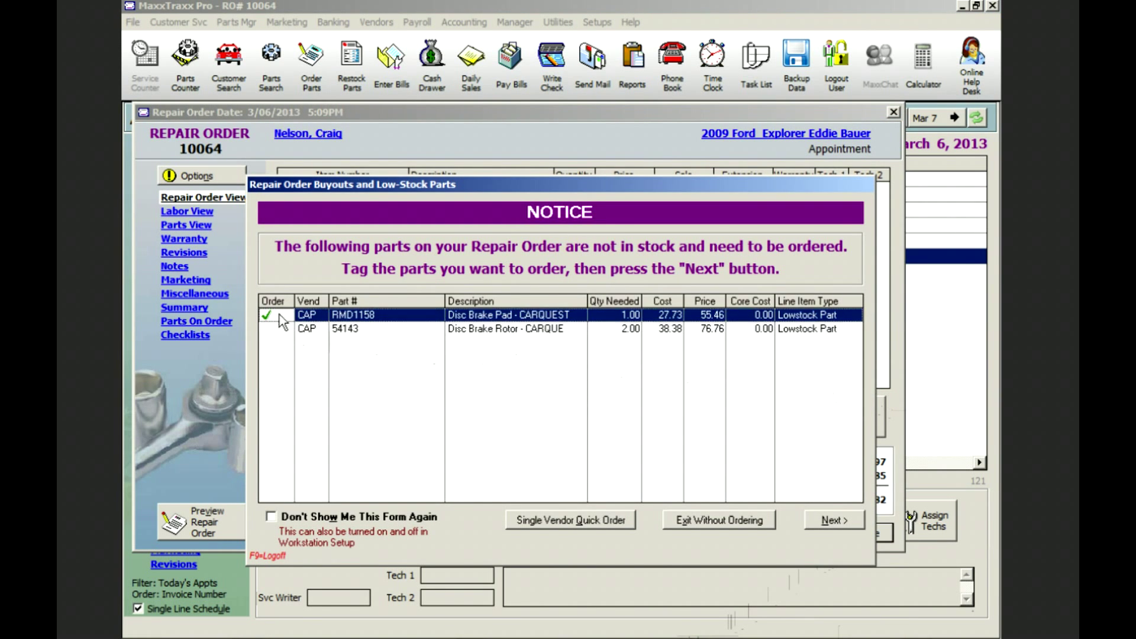
pyautogui.click(277, 331)
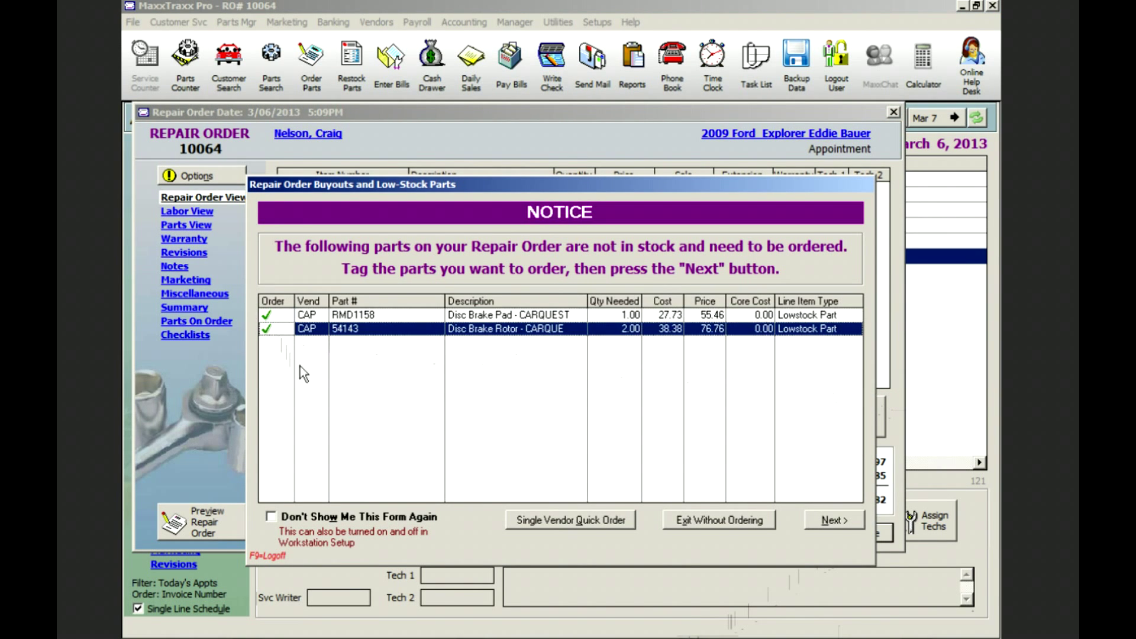
# - Send a single-vendor Carquest quick order for both parts and keep the PO open
pyautogui.click(571, 521)
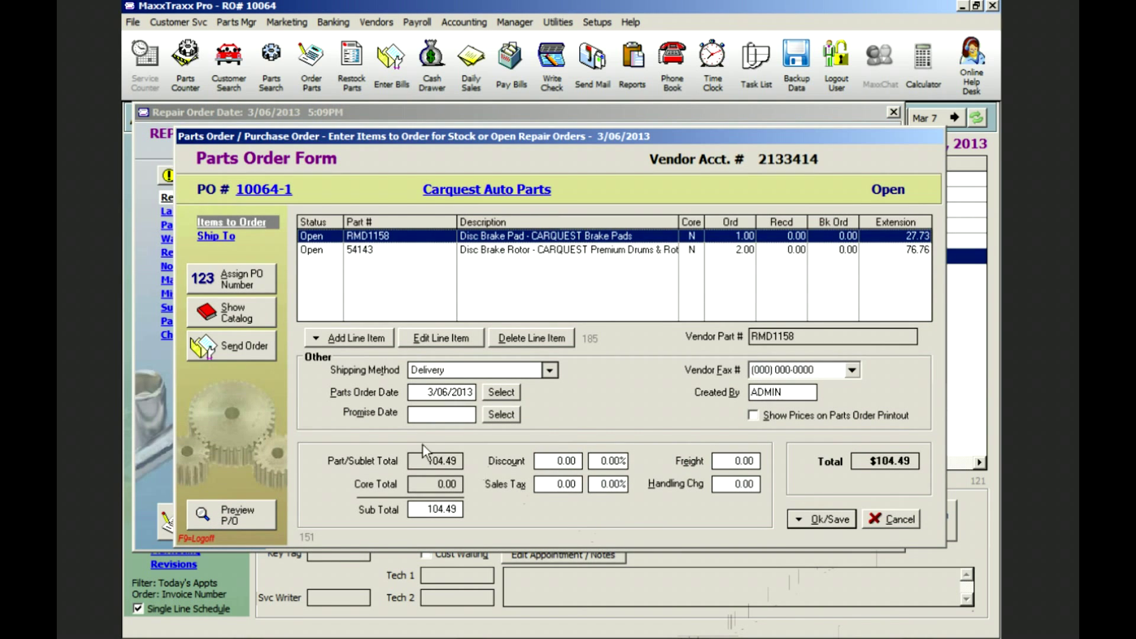
pyautogui.click(234, 354)
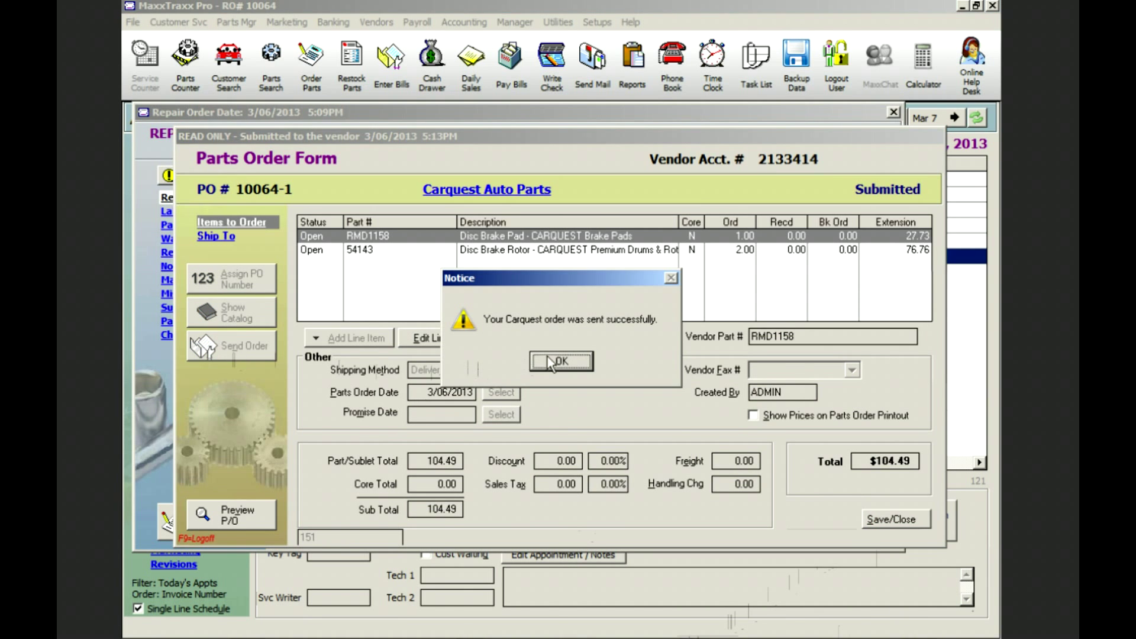
pyautogui.click(565, 358)
pyautogui.click(896, 519)
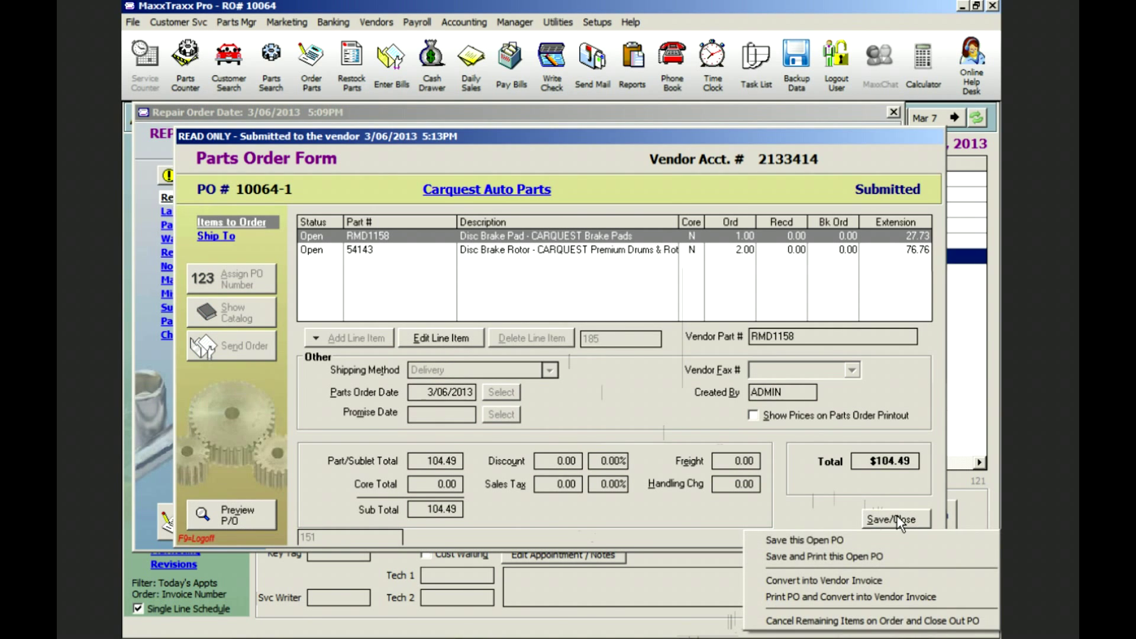
pyautogui.click(837, 542)
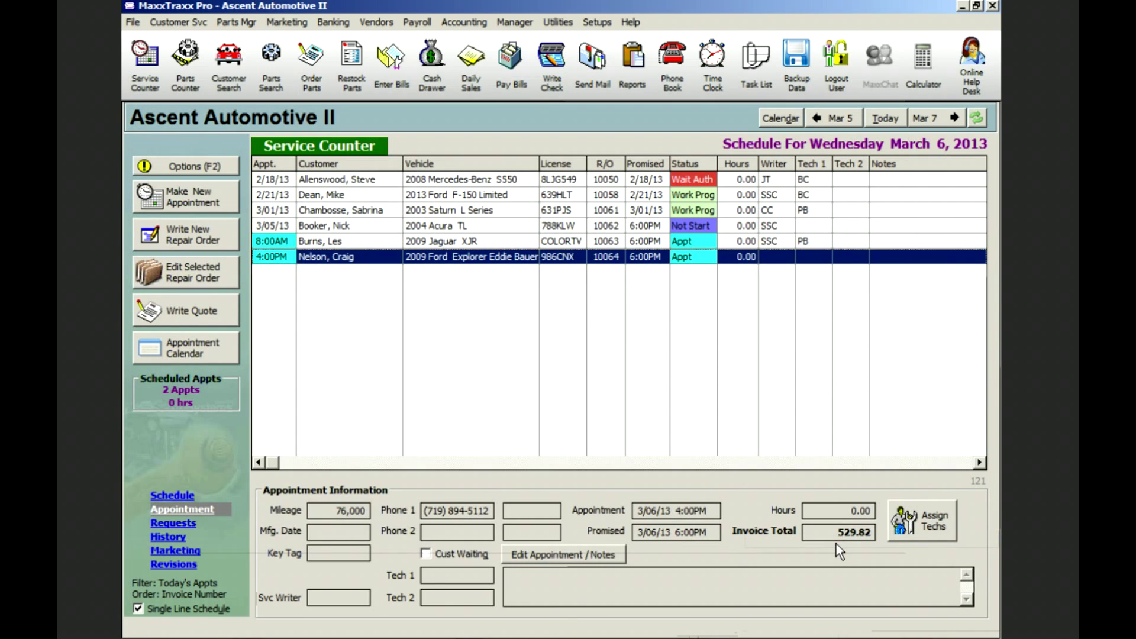
# - Reopen the Explorer order, apply a 529.82 Visa payment in full, and post the invoice
pyautogui.doubleClick(520, 259)
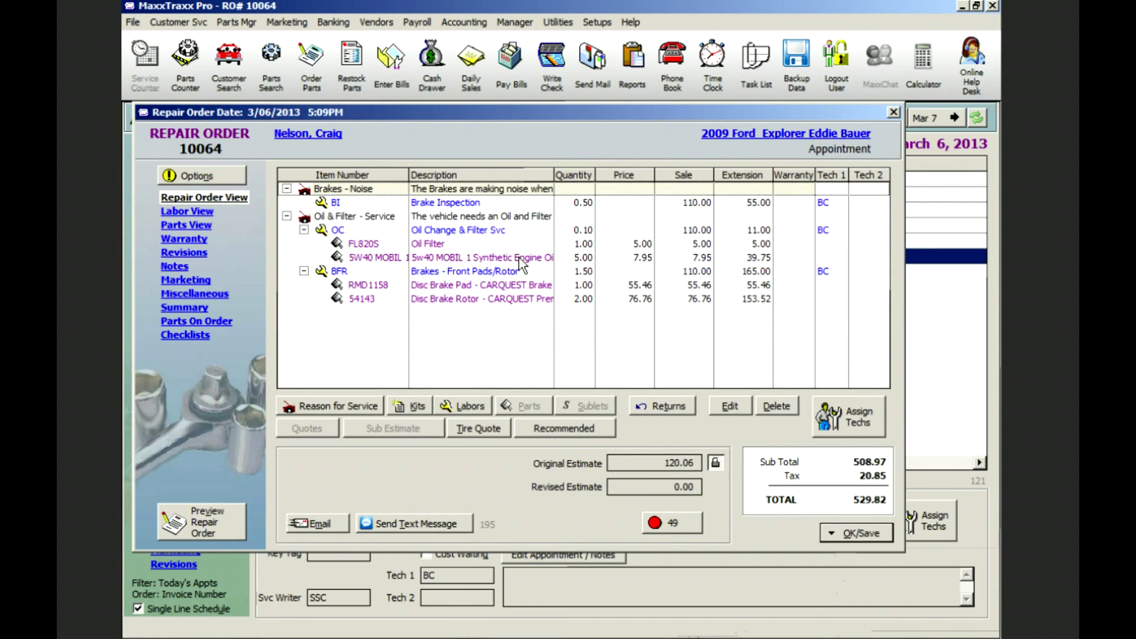
pyautogui.click(858, 534)
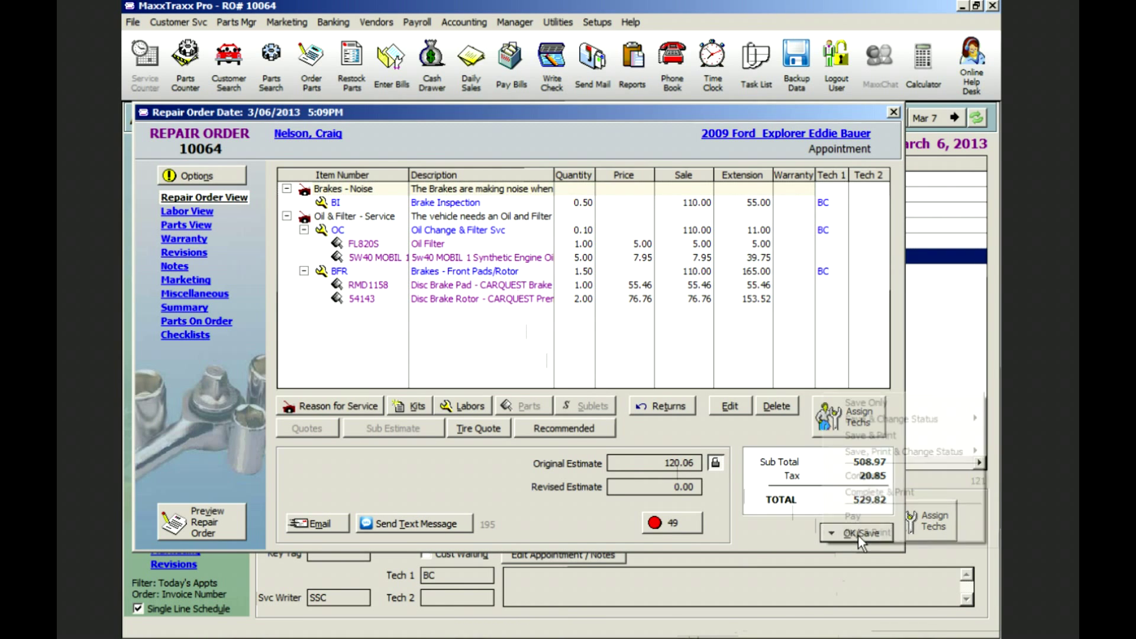
pyautogui.click(858, 517)
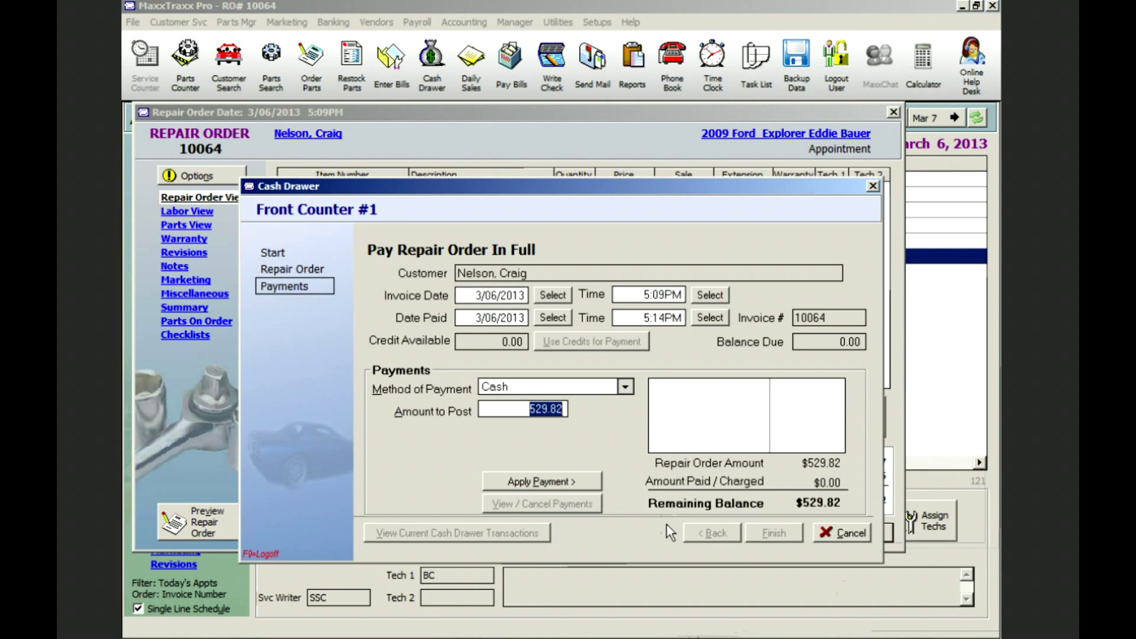
pyautogui.click(625, 388)
pyautogui.click(511, 471)
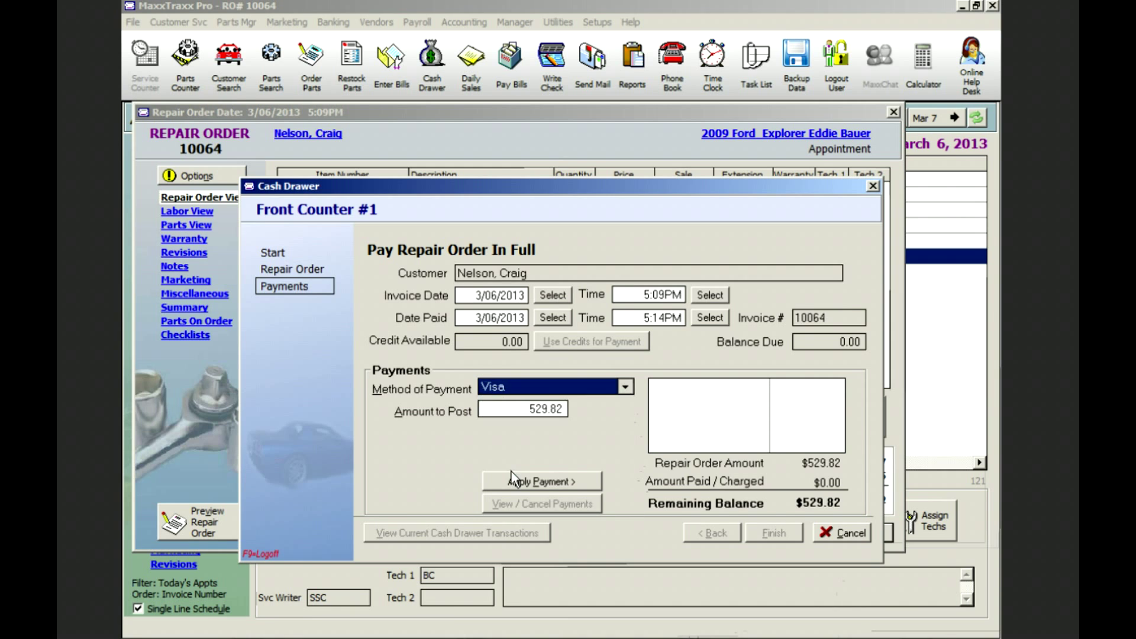
pyautogui.click(542, 482)
pyautogui.click(781, 533)
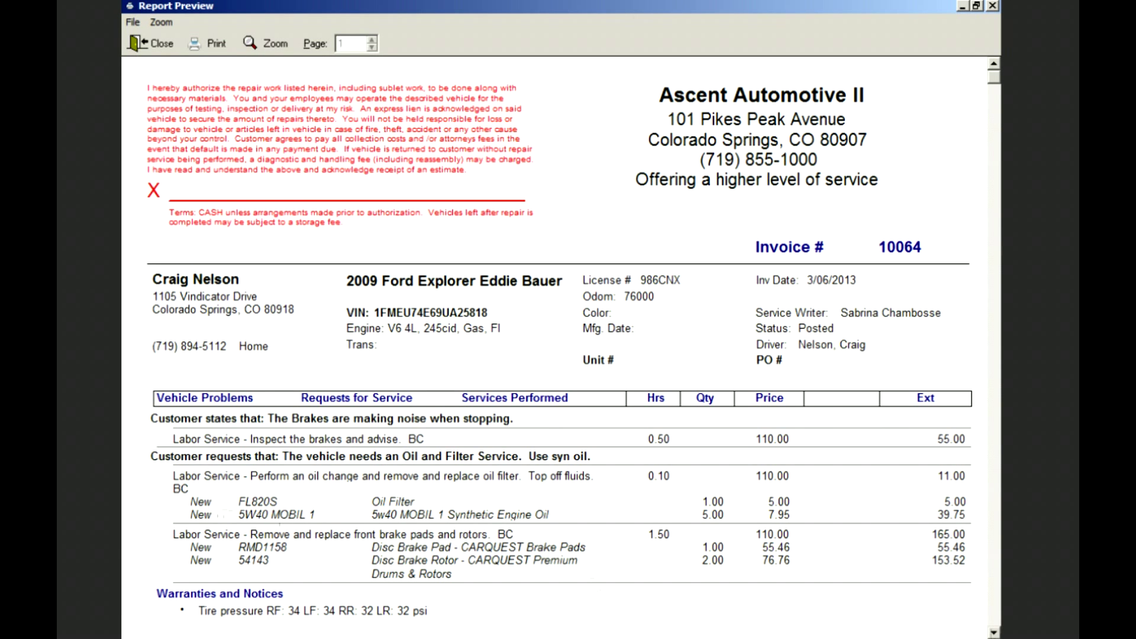
# - Close the posted invoice preview and then the repair order window
pyautogui.click(994, 632)
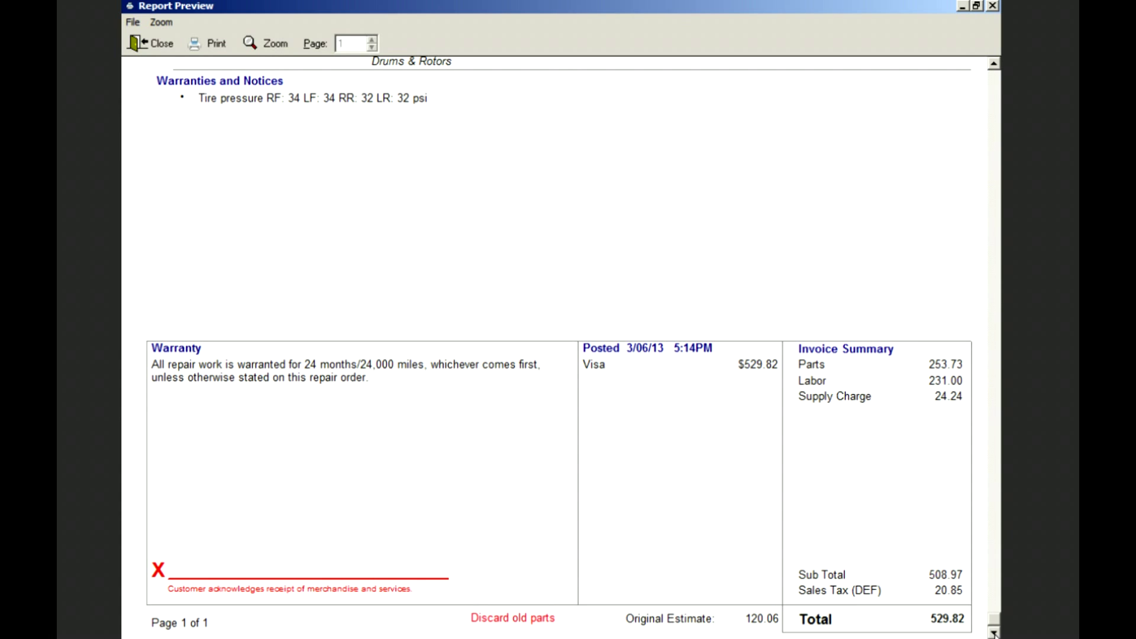
pyautogui.click(155, 45)
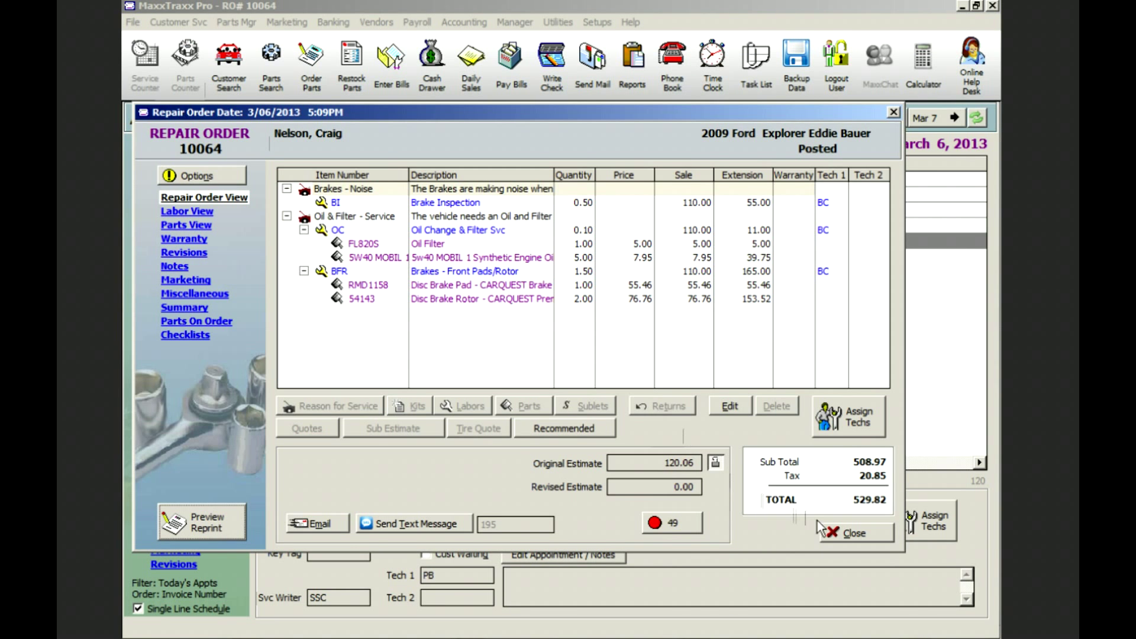
pyautogui.click(853, 533)
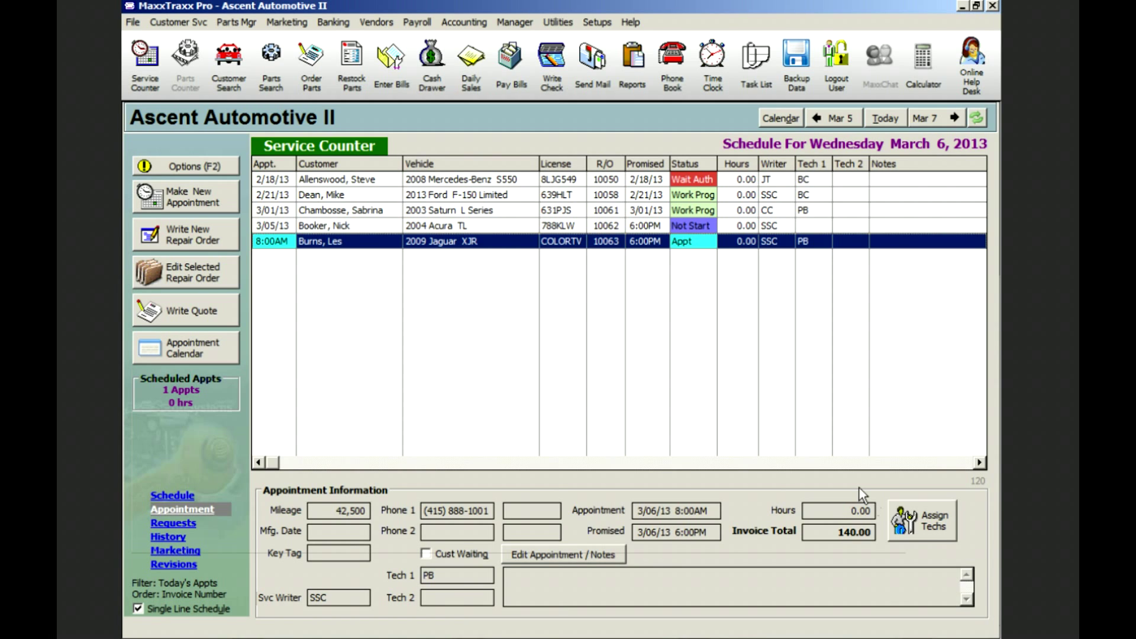